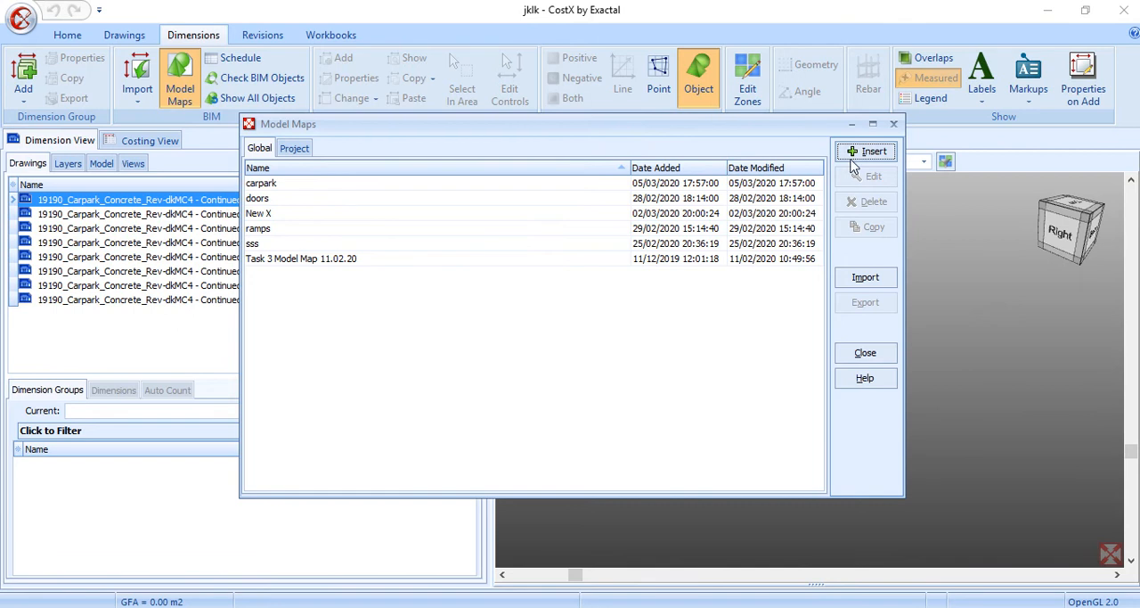
Create a new global model map named Frames
click(857, 154)
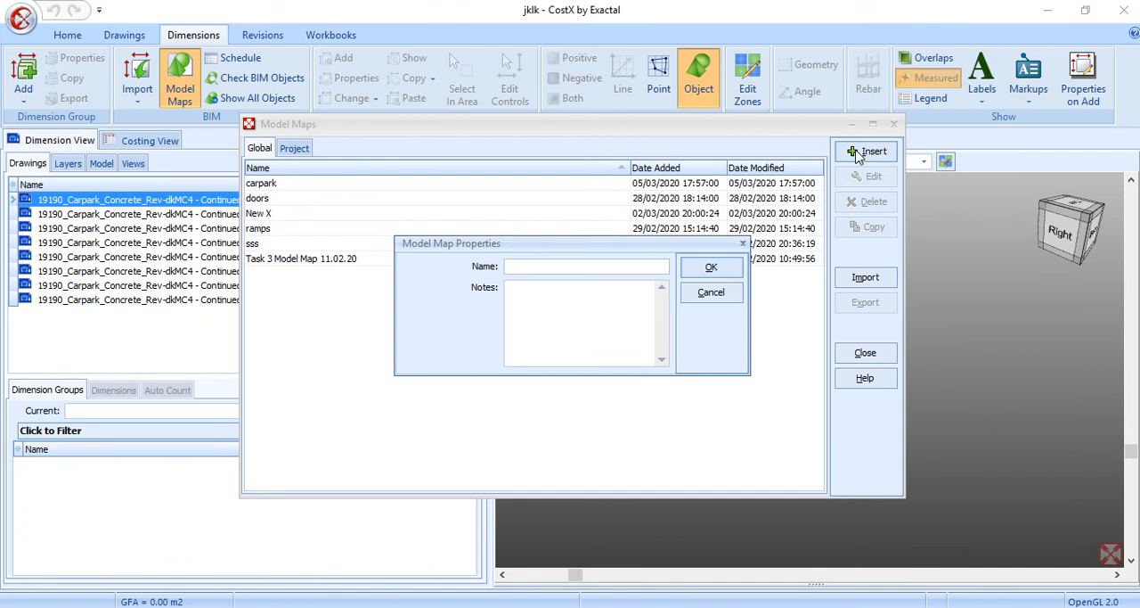
text(Frames)
click(710, 269)
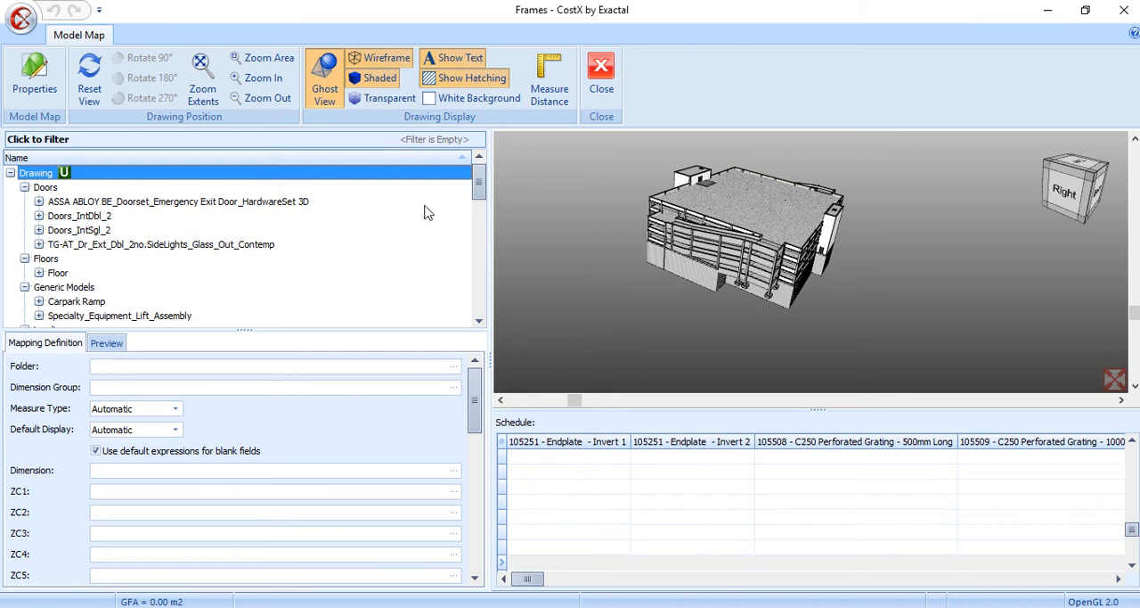
Select the Structural Framing category and inspect its beams in the model and schedule
drag(479, 187, 479, 285)
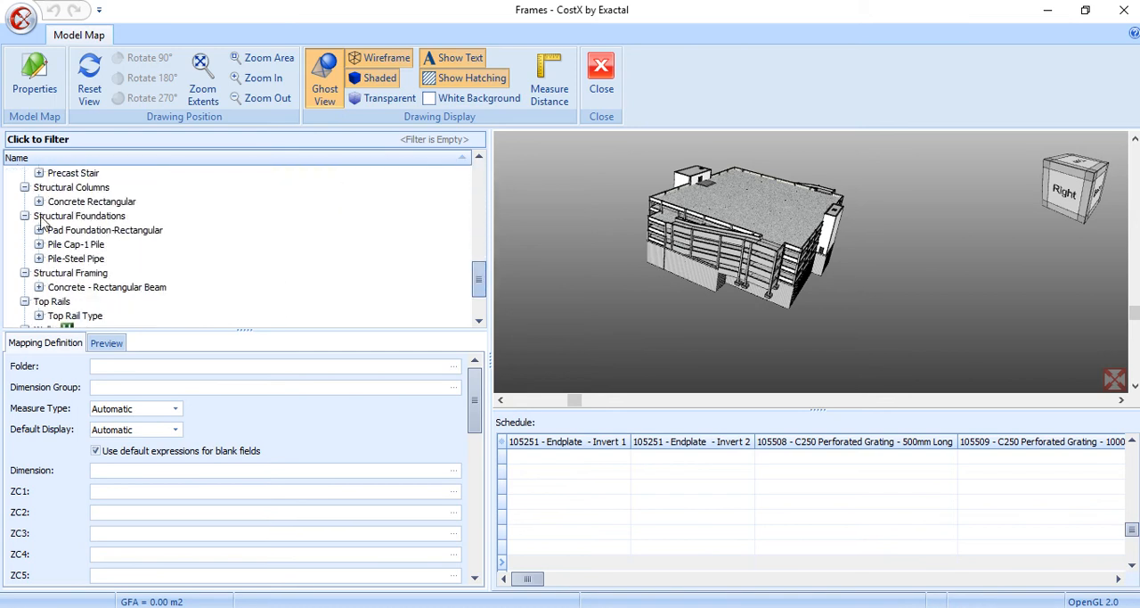
click(62, 274)
click(732, 214)
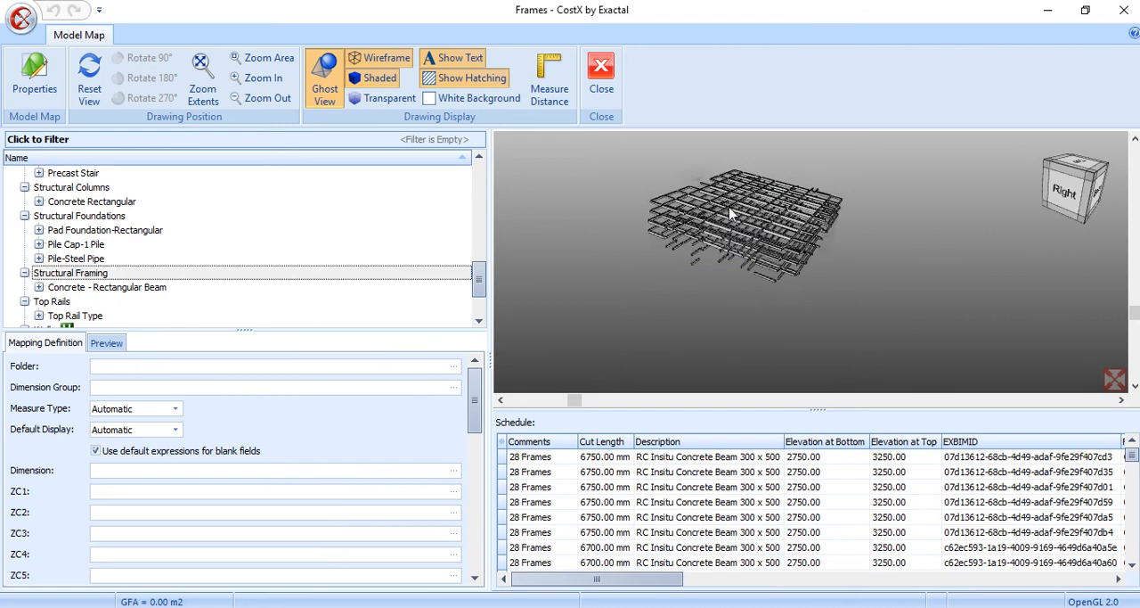
scroll(730, 212, up, 5)
scroll(731, 212, down, 4)
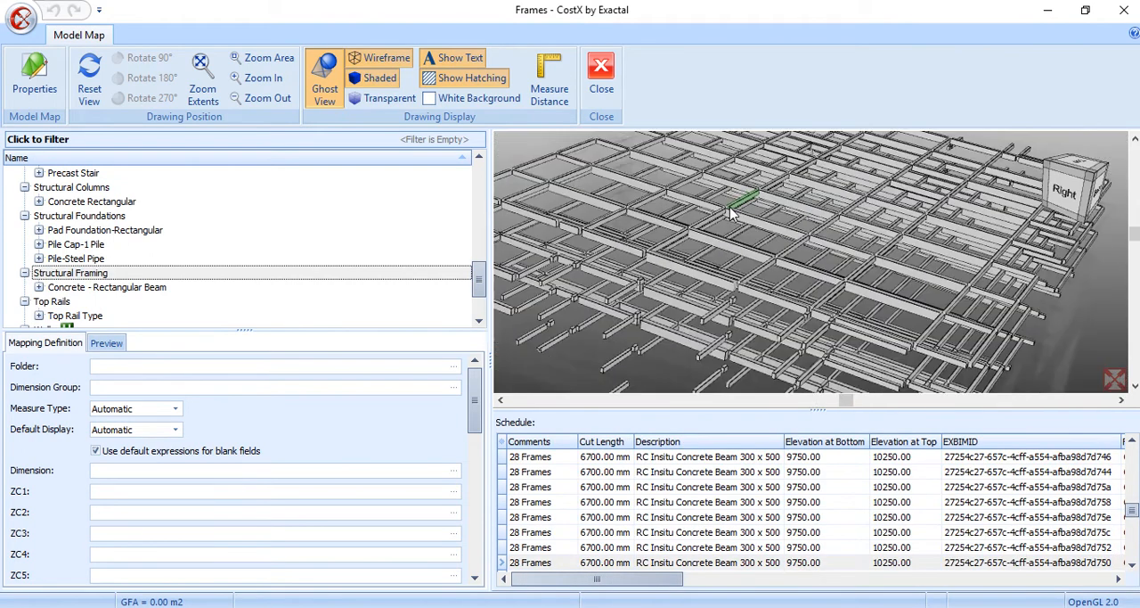
scroll(730, 212, down, 2)
click(261, 276)
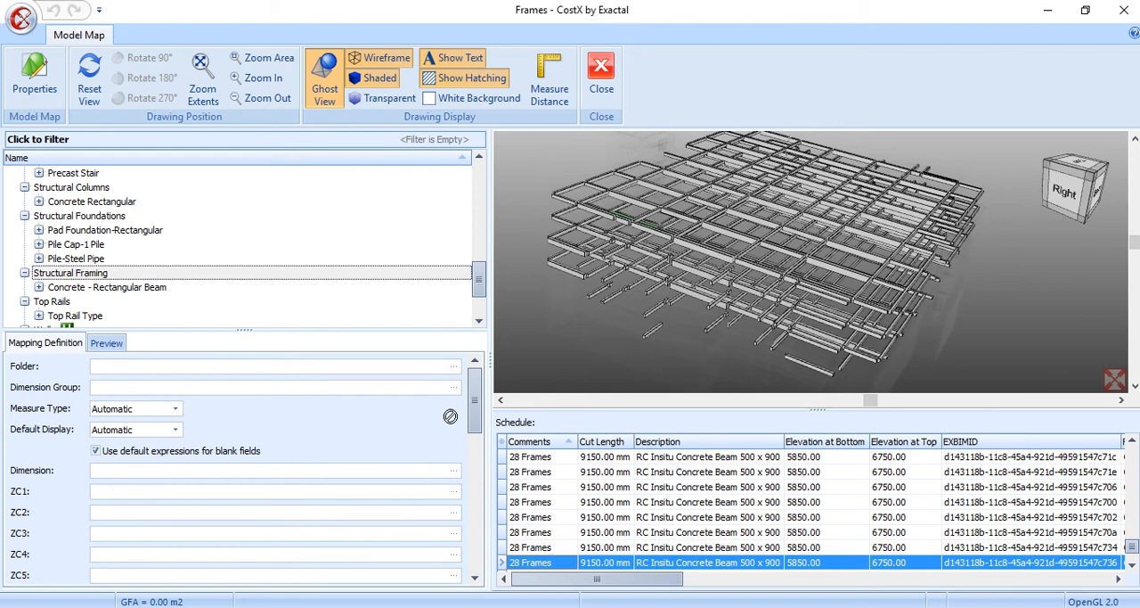
Define the Folder mapping for Structural Framing as [Comments]+"\"+[Family Name] using the schedule columns
click(535, 442)
drag(214, 363, 212, 365)
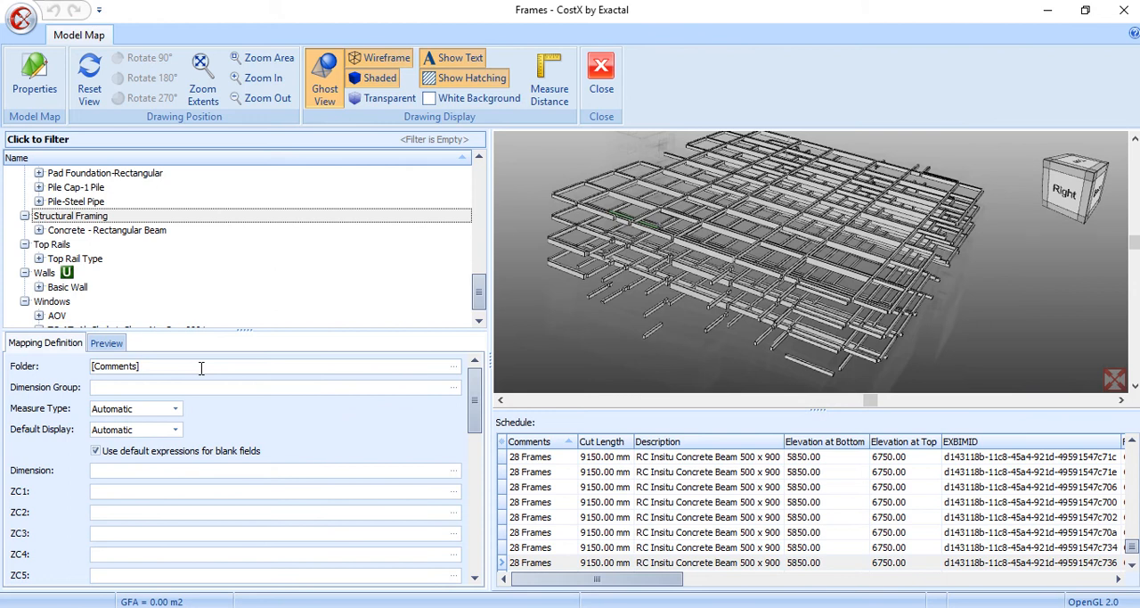
text(+)
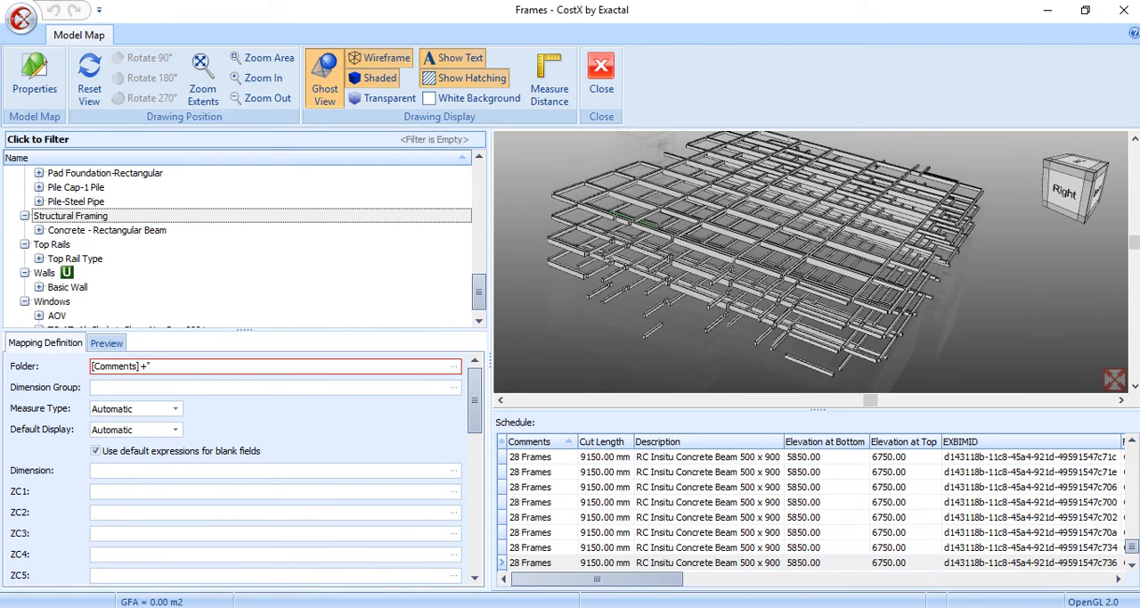
text("\"+)
drag(626, 579, 759, 580)
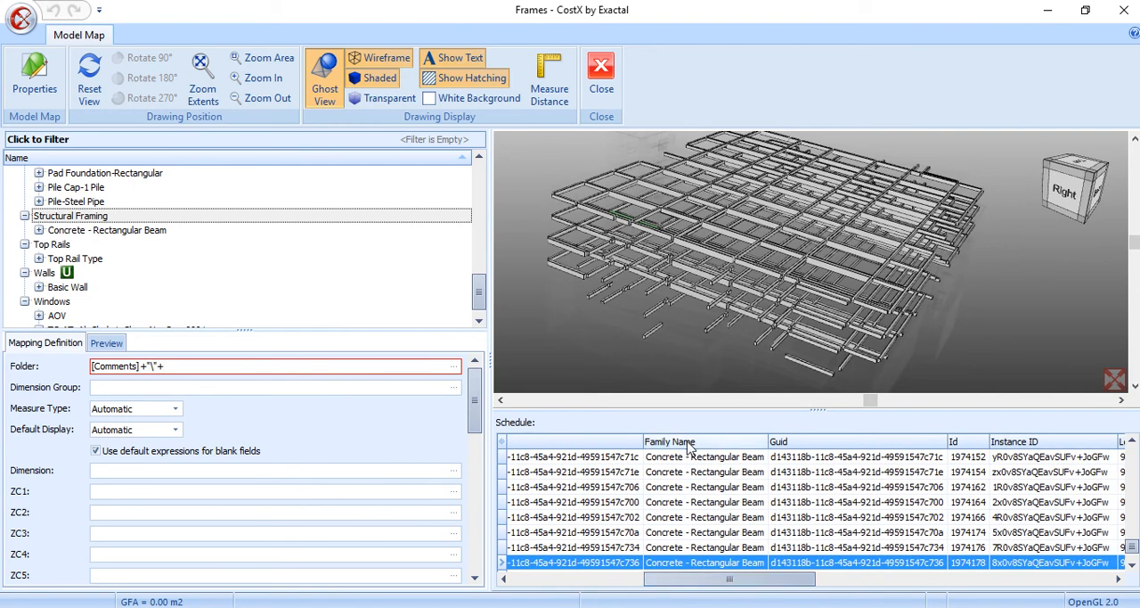
drag(687, 442, 341, 368)
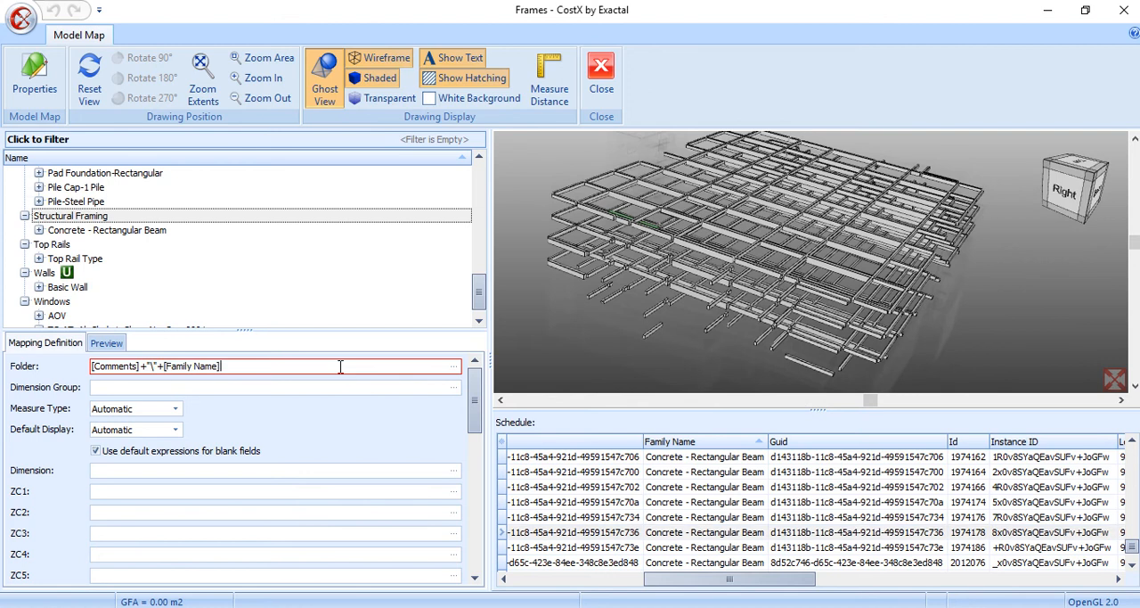
Preview the resulting dimension groups and expand the 19 Substructure and 28 Frames folders
click(98, 344)
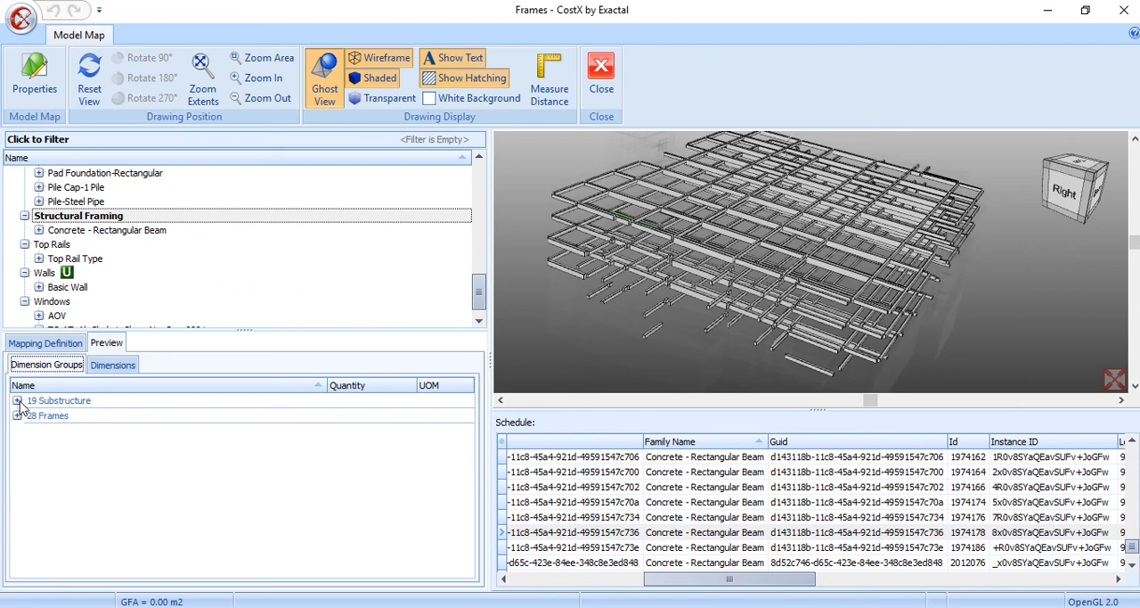
click(17, 400)
click(17, 430)
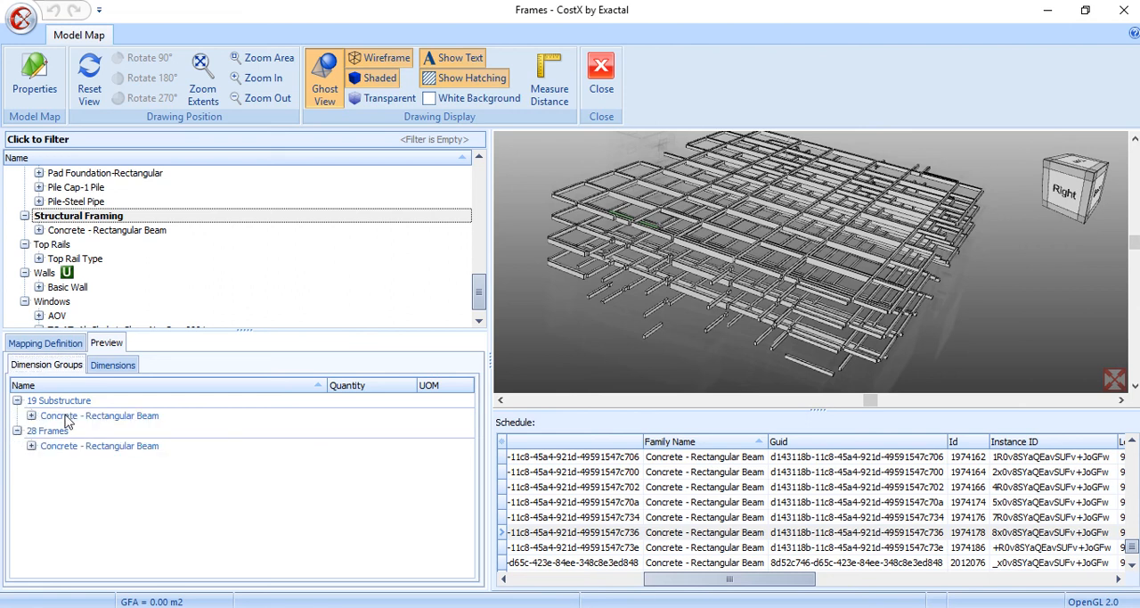
Map the Dimension Group of Structural Framing to the schedule's [Description] property
click(55, 344)
click(113, 387)
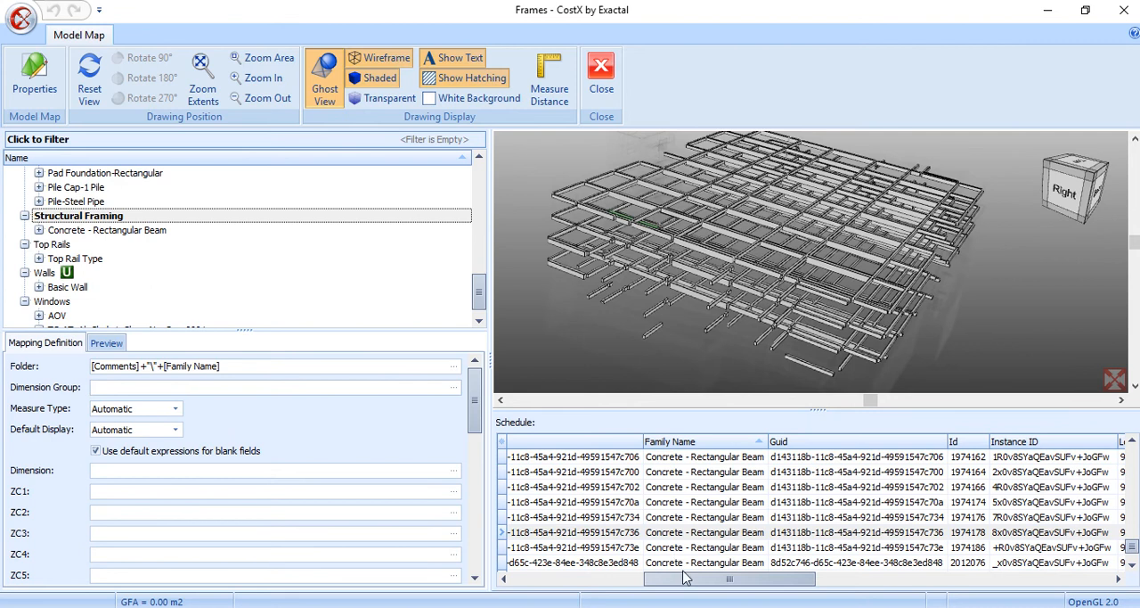
drag(685, 579, 563, 581)
drag(738, 434, 792, 436)
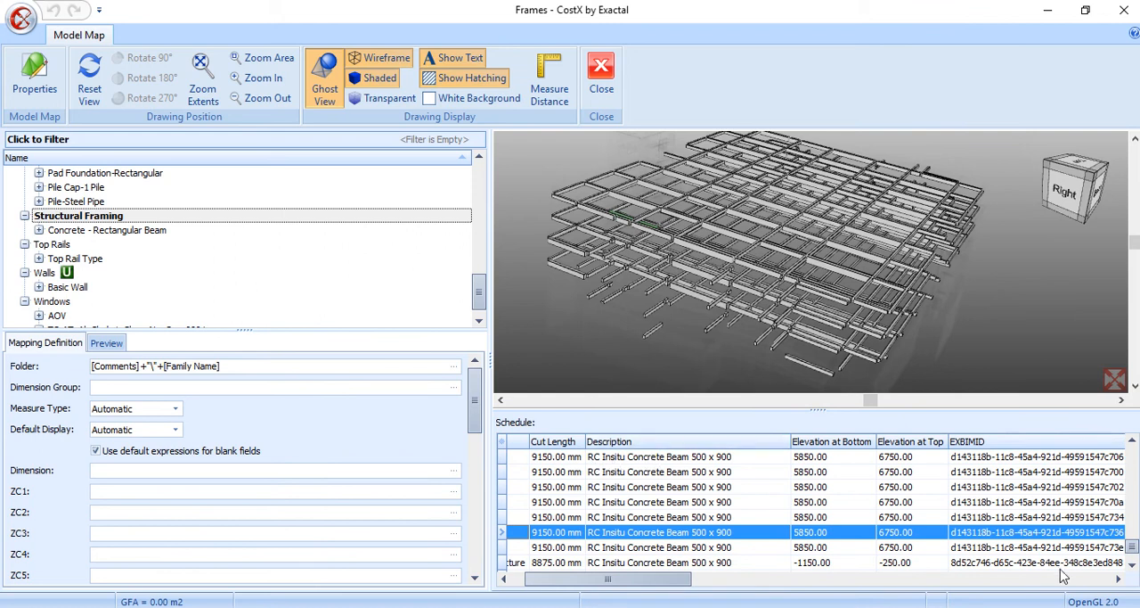
drag(1132, 544, 1132, 496)
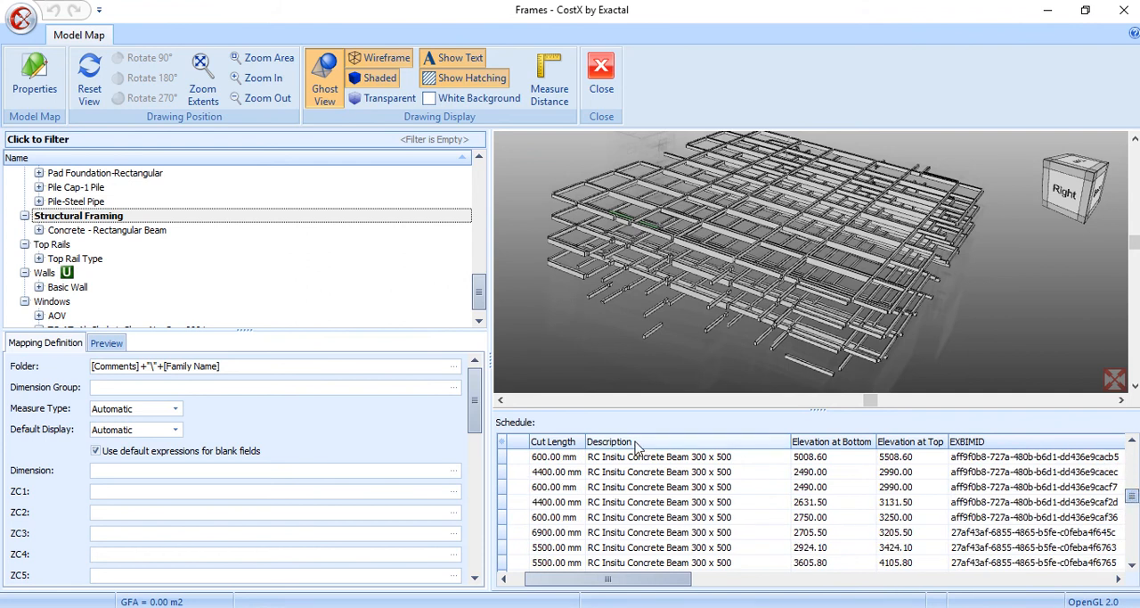
drag(636, 445, 269, 388)
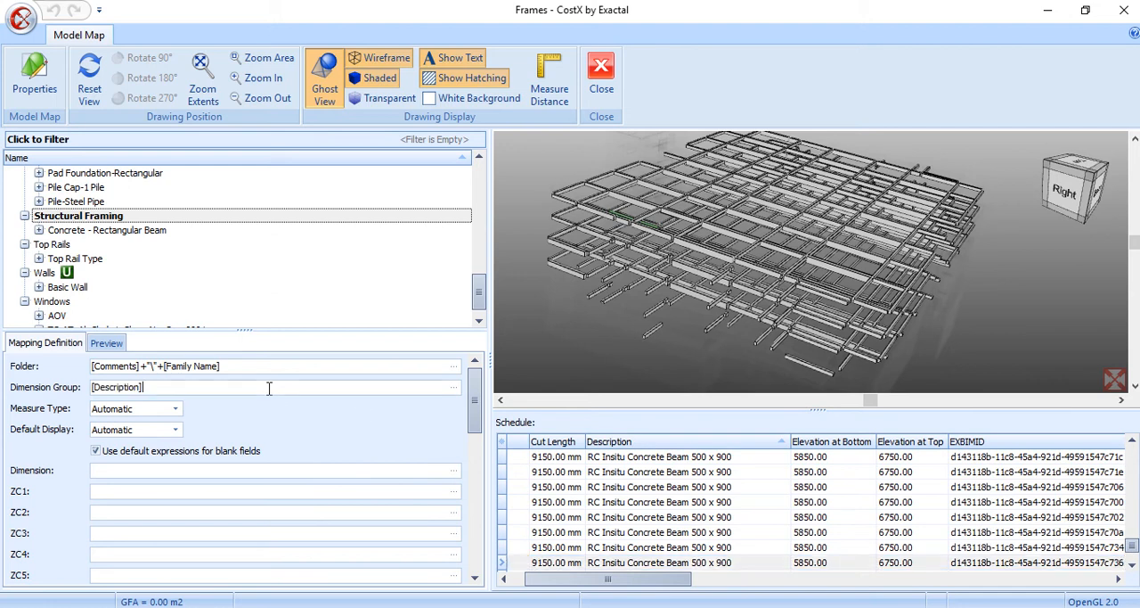
Compare the beams' Cut Length and Length properties and map the Length field to [Length]
drag(593, 581, 551, 585)
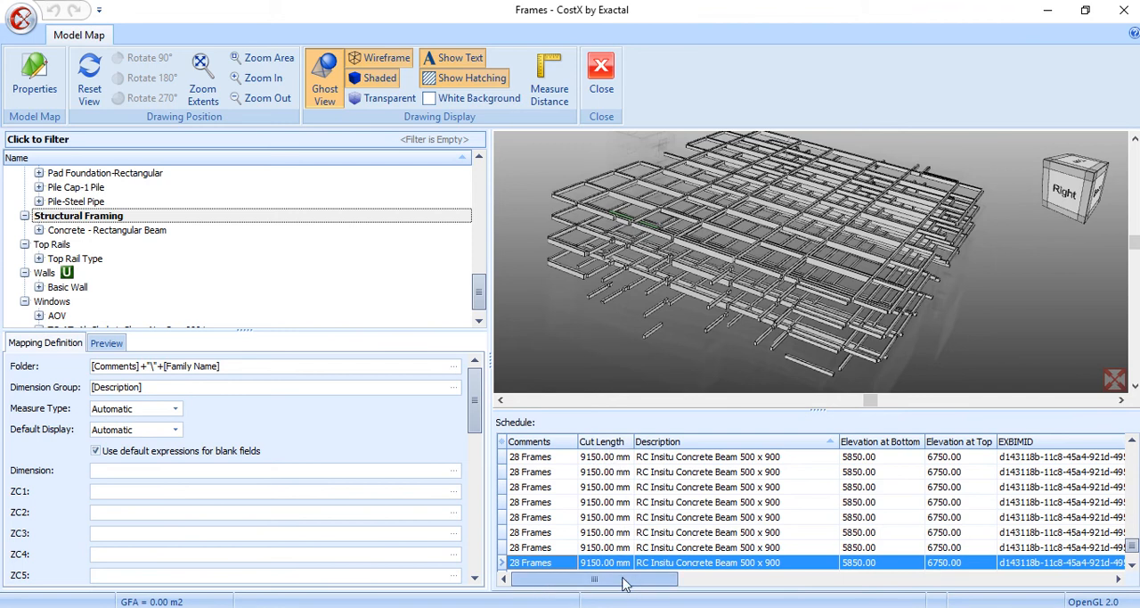
drag(627, 581, 1089, 590)
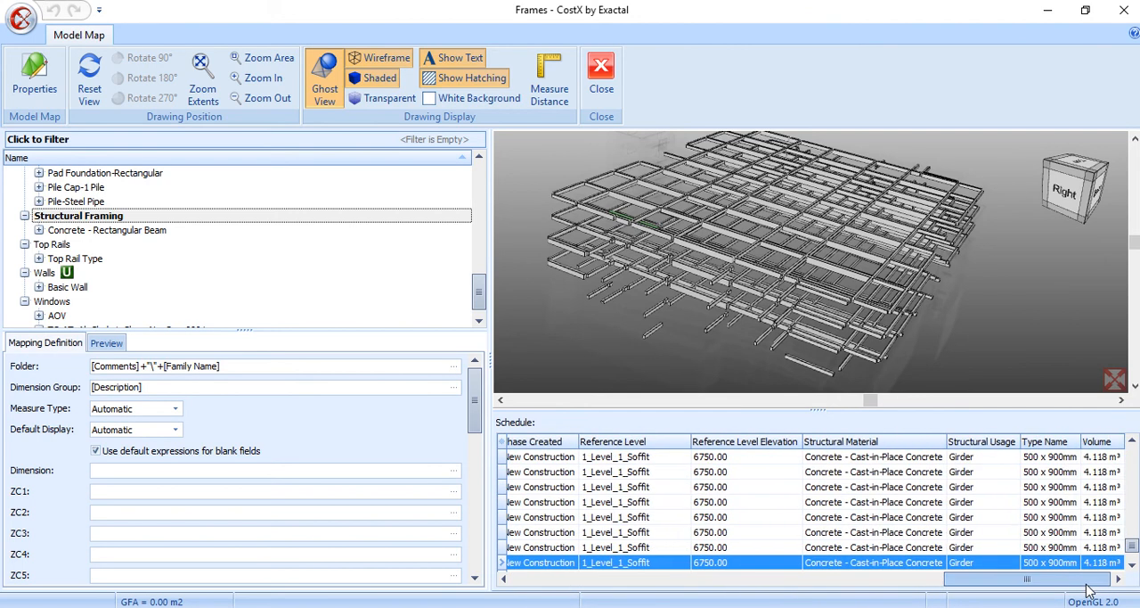
drag(962, 585, 525, 581)
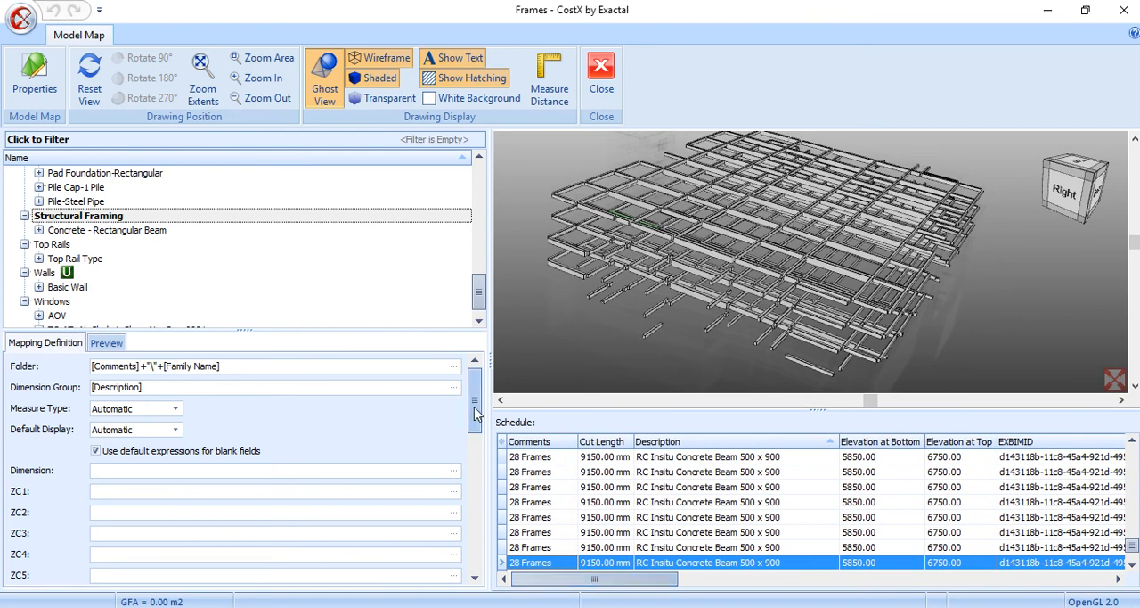
drag(477, 415, 475, 456)
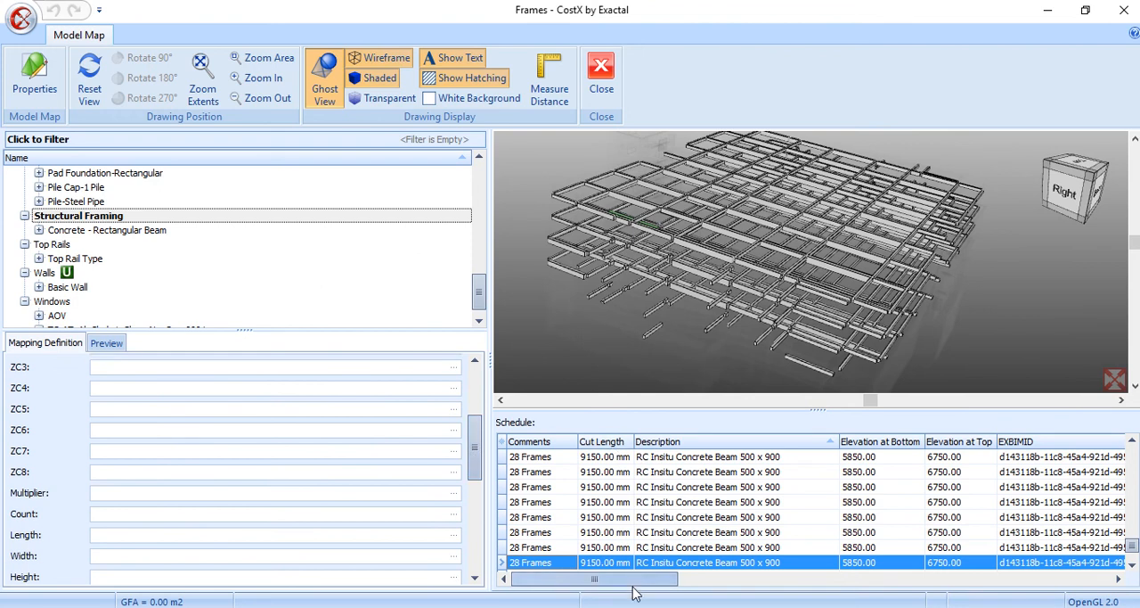
drag(634, 579, 848, 578)
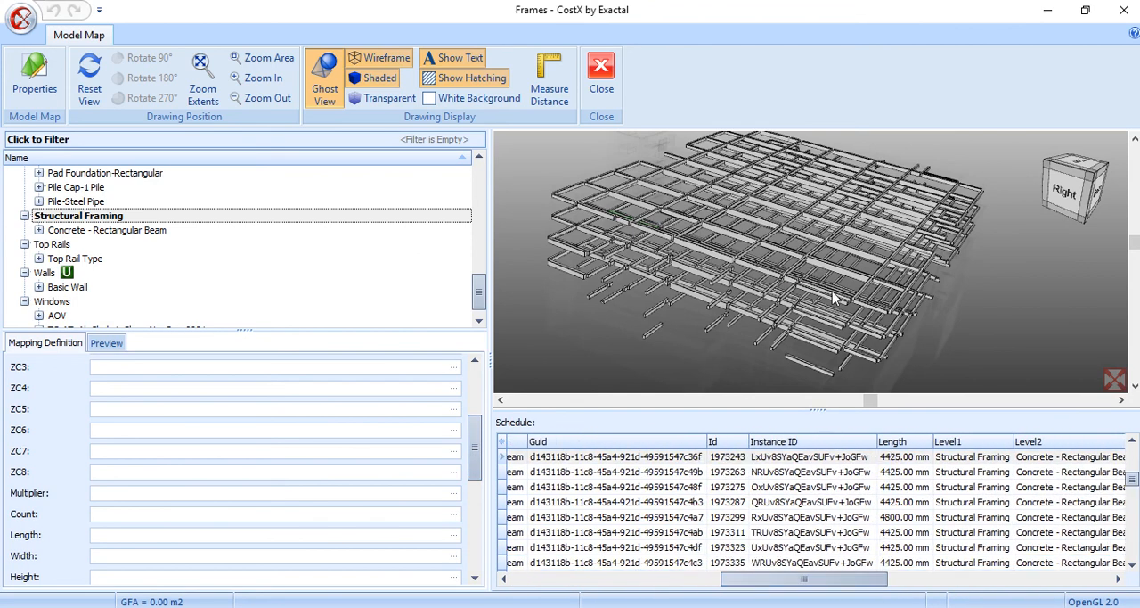
mouse_move(807, 261)
scroll(807, 266, up, 5)
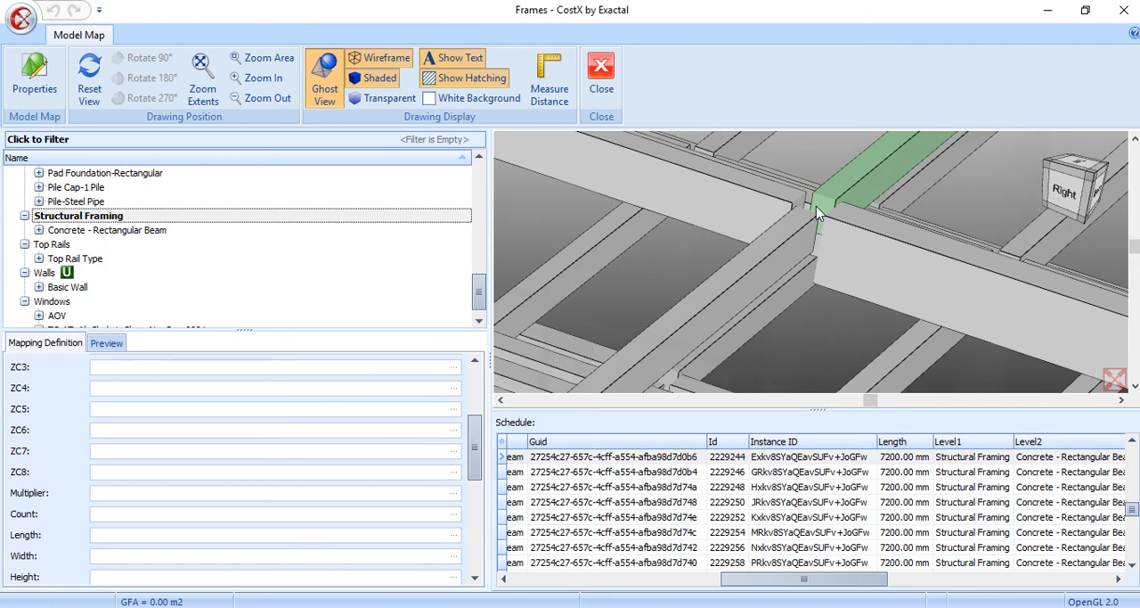
drag(752, 579, 526, 548)
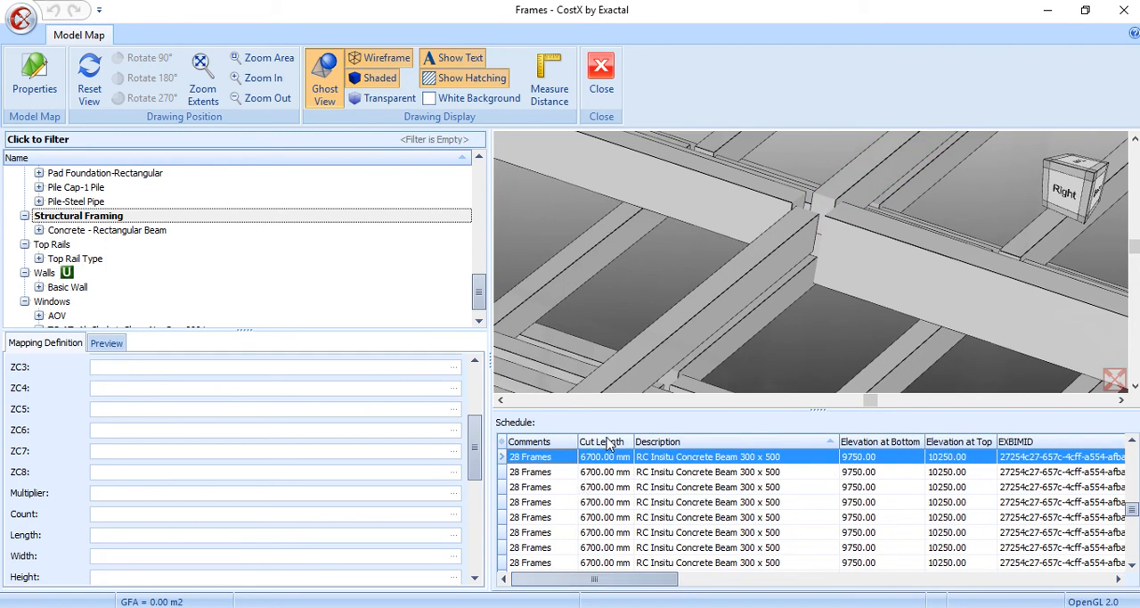
drag(617, 580, 835, 584)
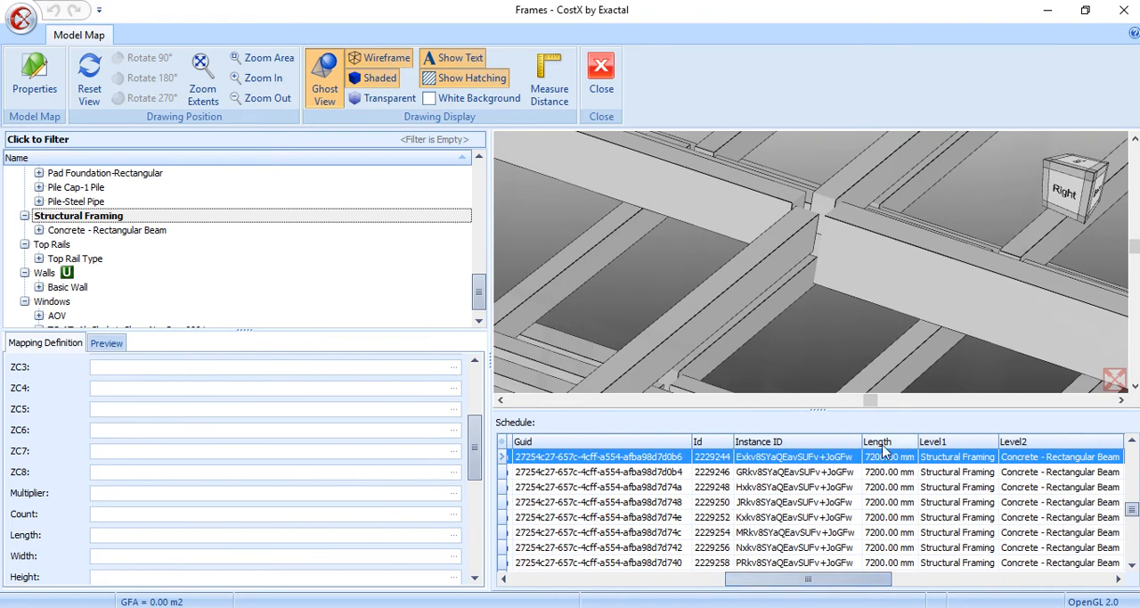
drag(885, 446, 157, 534)
Define the Custom 1 quantity with name "Cut Lenght", value [Cut Length] and unit of measure "m"
drag(472, 458, 473, 524)
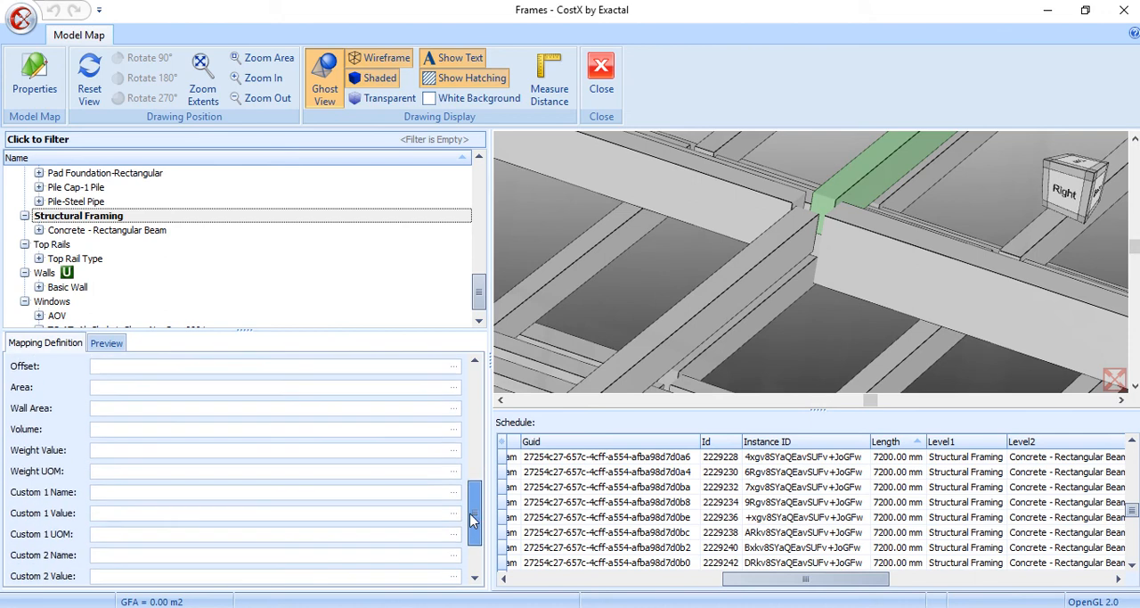
click(226, 487)
text("Cut)
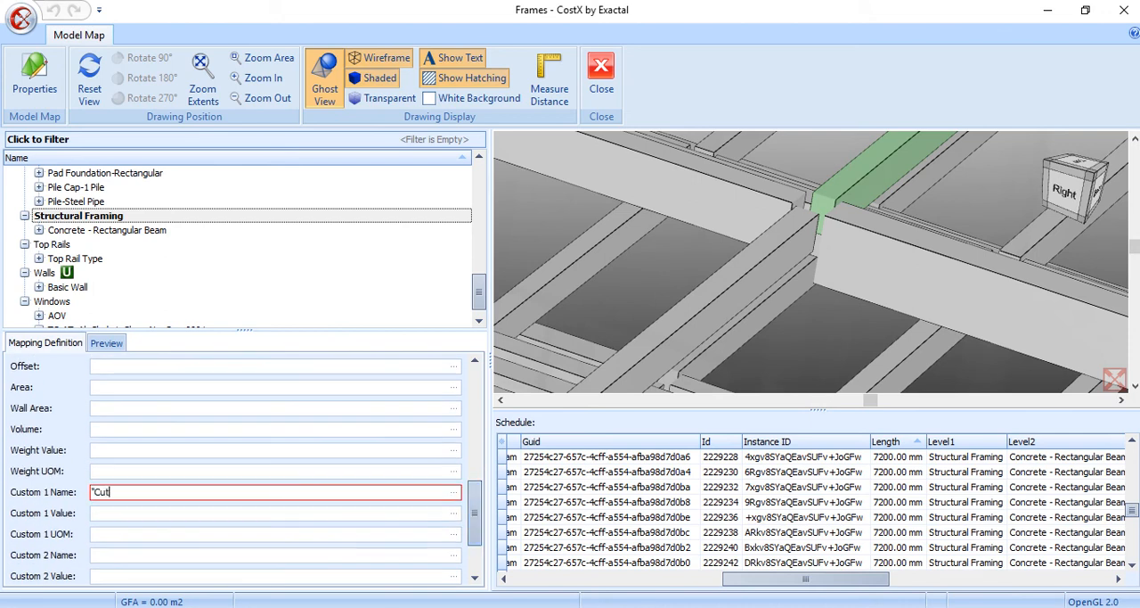
text( Lenght")
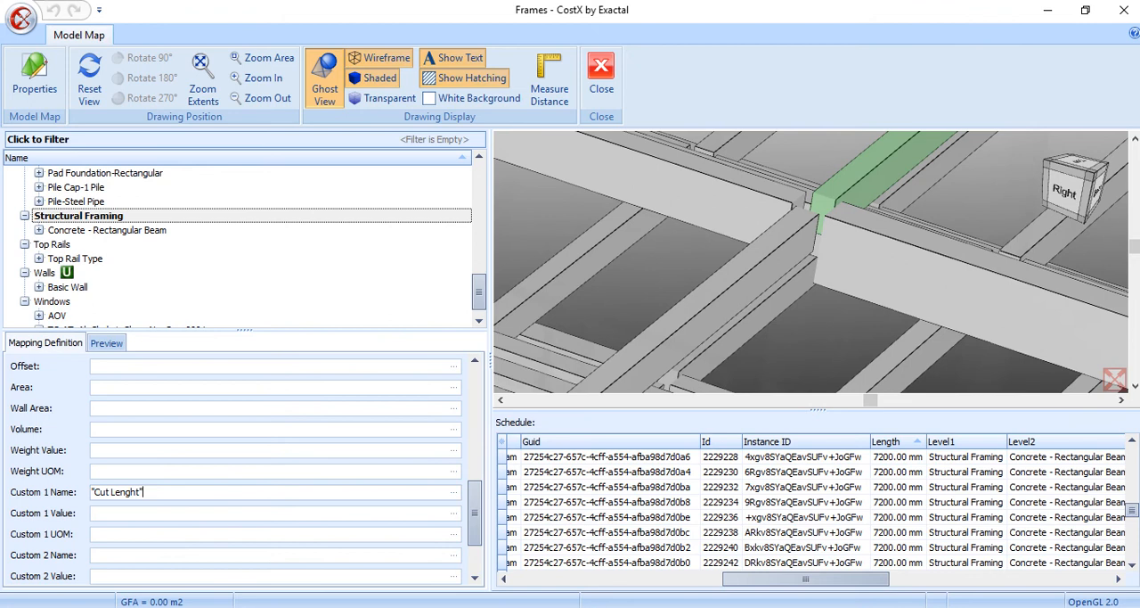
click(191, 533)
text("m")
drag(758, 580, 504, 550)
click(588, 443)
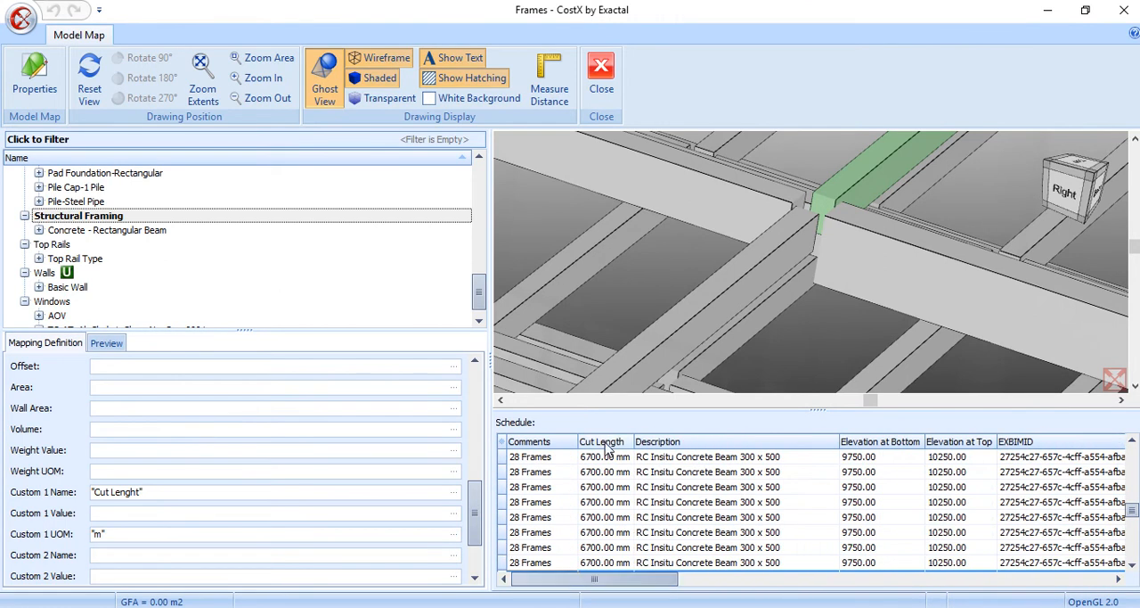
drag(224, 521, 225, 517)
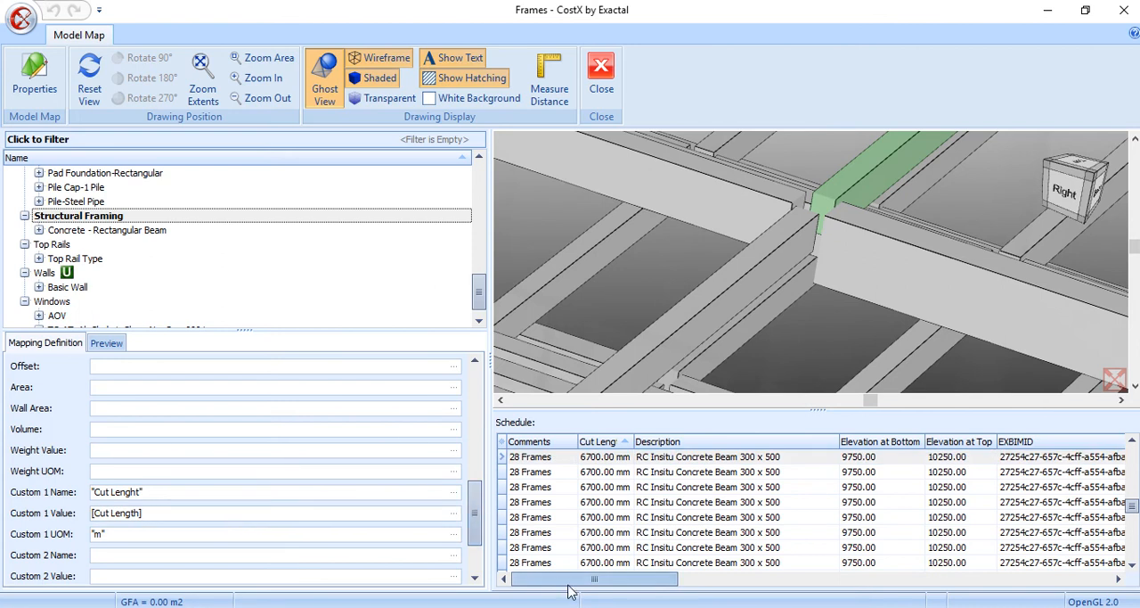
Map the Volume field of Structural Framing to the schedule's [Volume] property
drag(572, 578, 1047, 571)
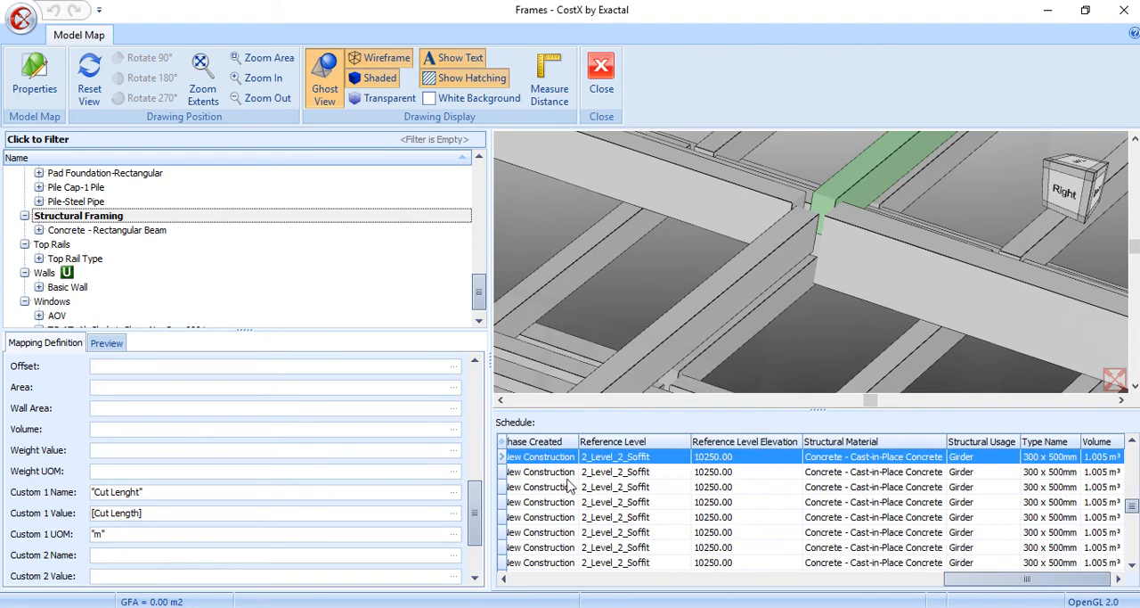
drag(474, 491, 475, 459)
scroll(473, 460, down, 2)
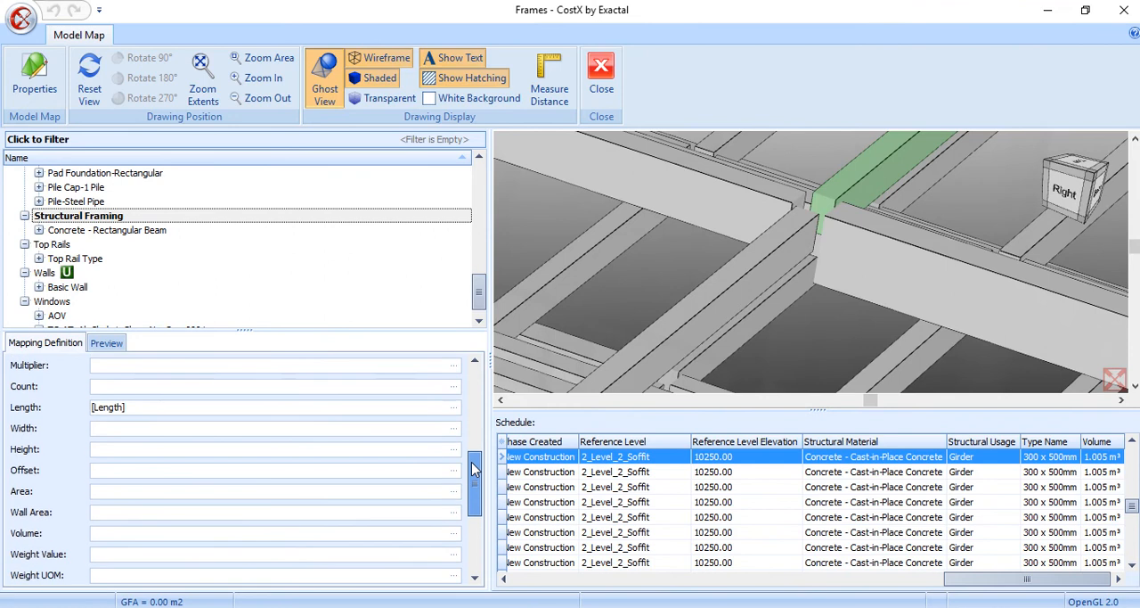
drag(1098, 446, 165, 532)
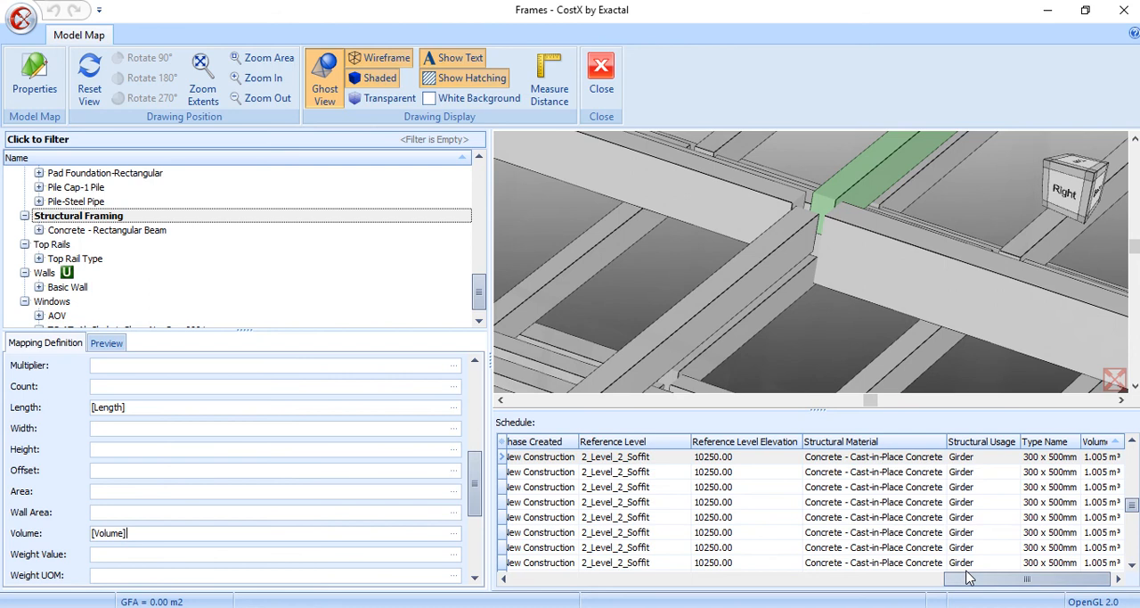
drag(969, 579, 522, 600)
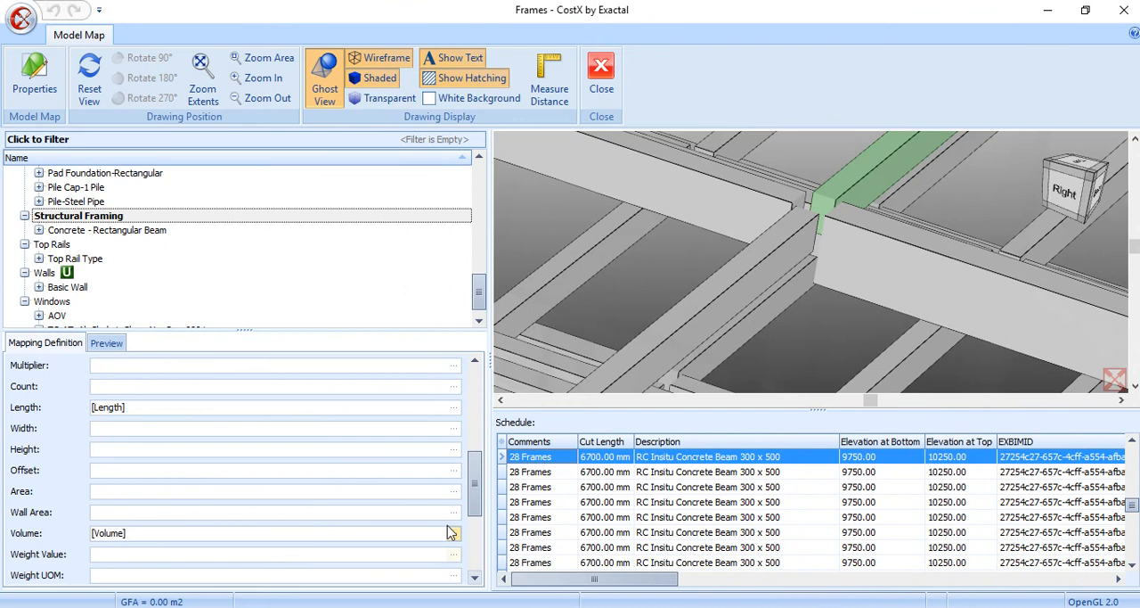
scroll(473, 509, down, 3)
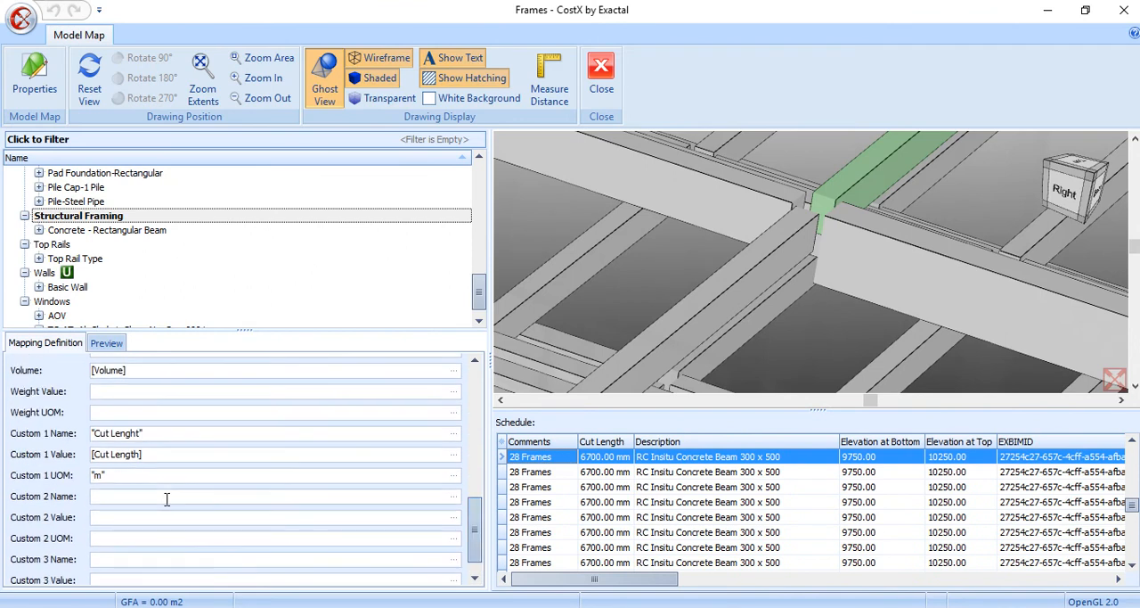
Name the Custom 2 quantity of Structural Framing "Formwork" and set its unit of measure to "m2"
click(166, 496)
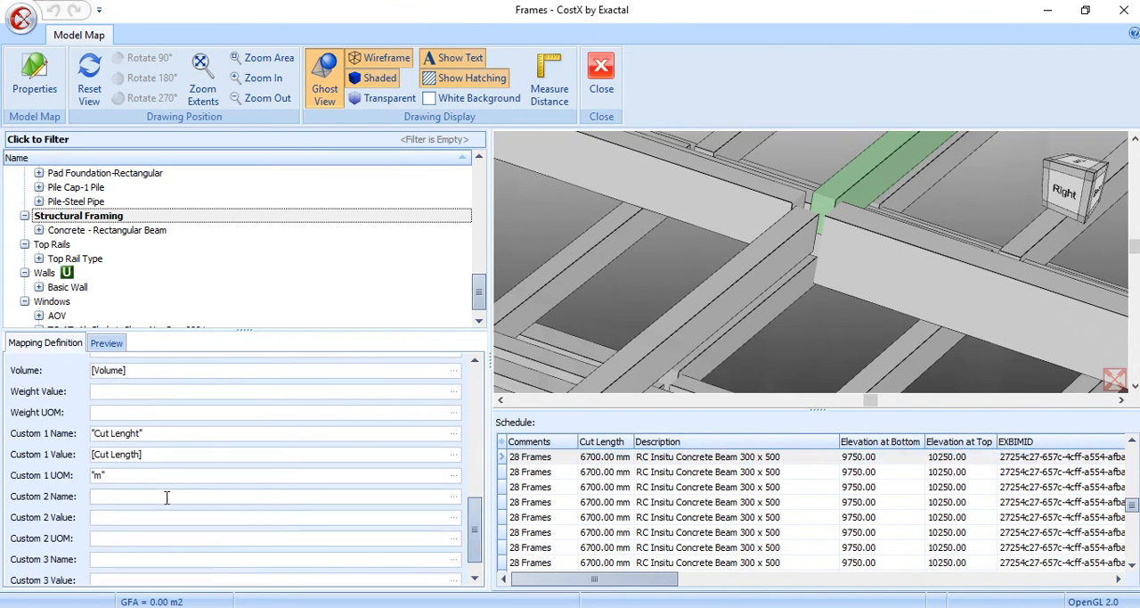
text("Form)
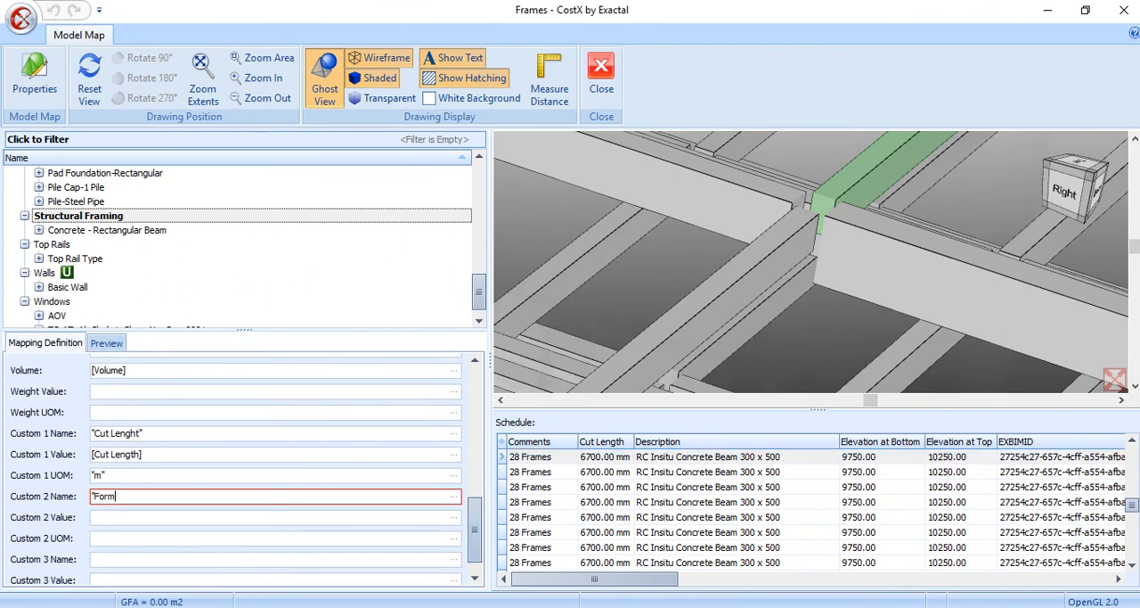
text(work")
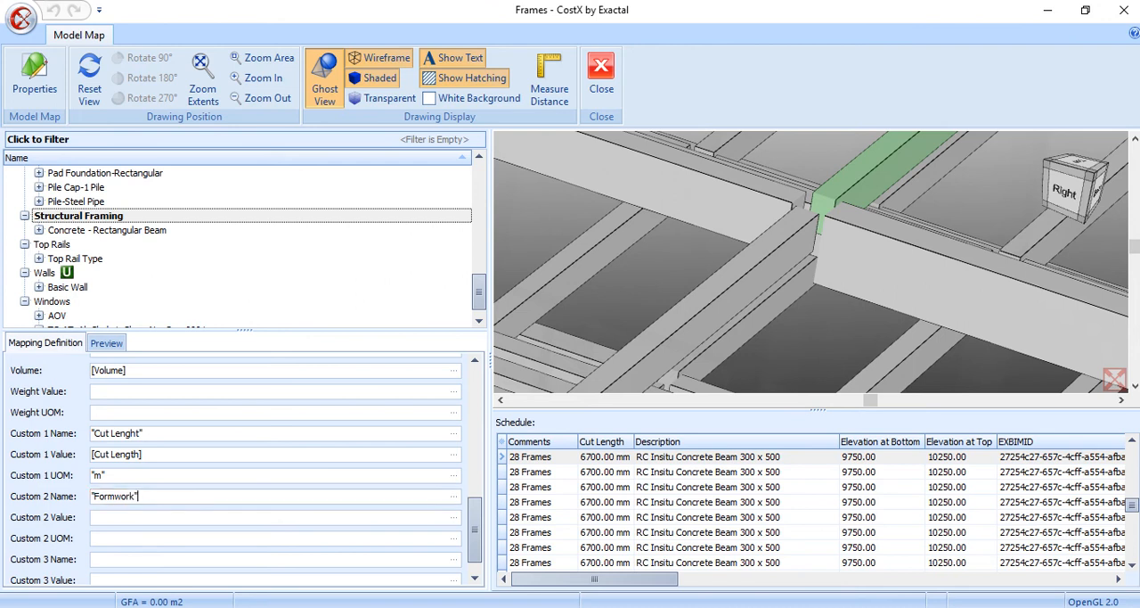
click(129, 535)
text(")
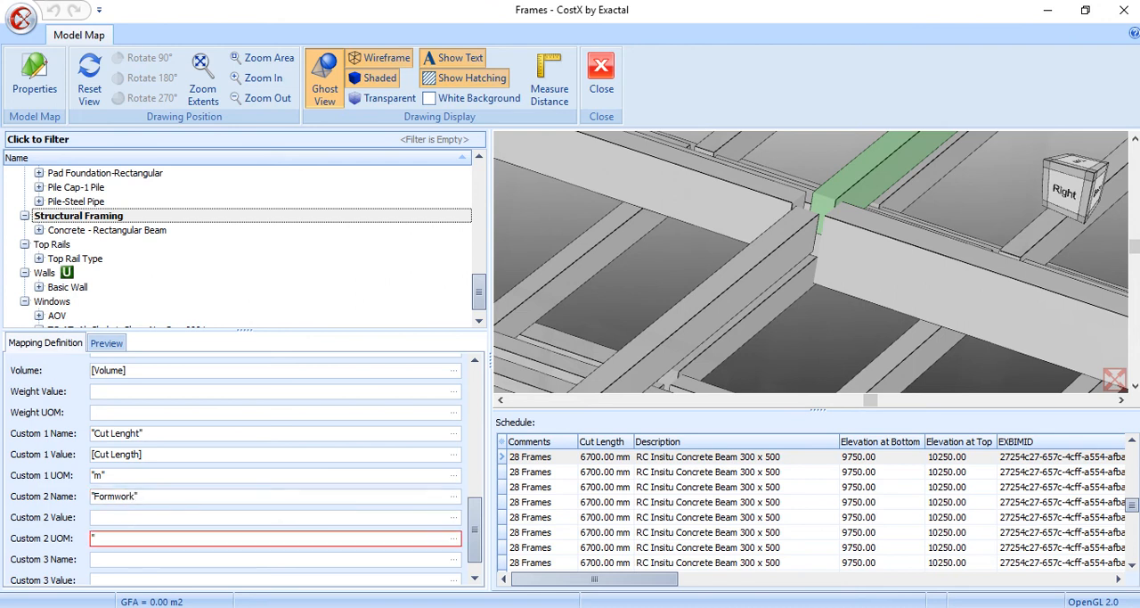
text(m2")
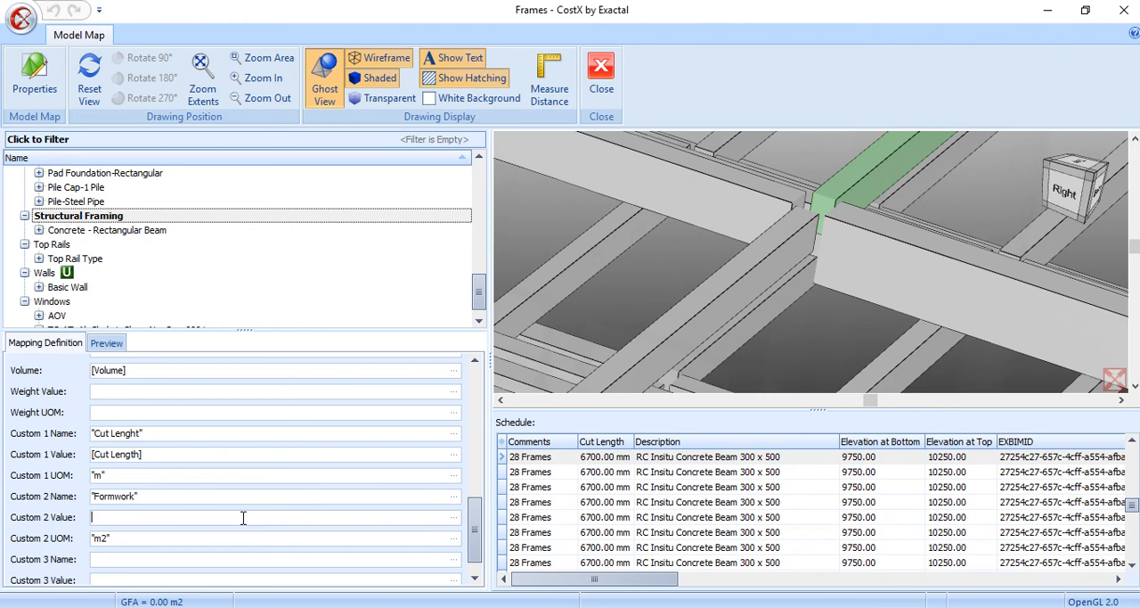
text(XNUMBER()
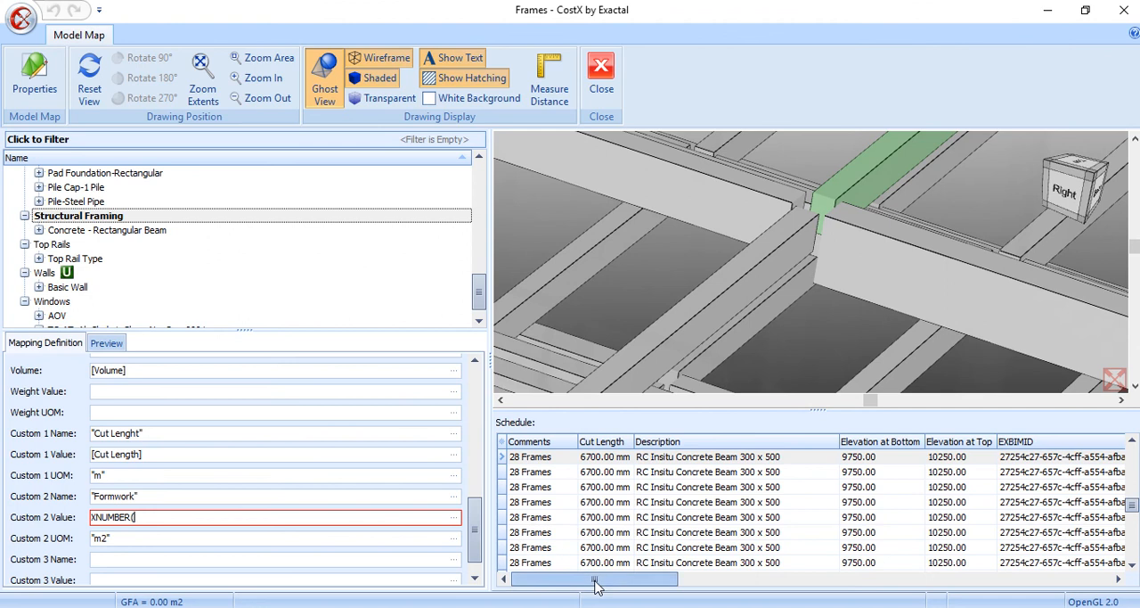
Enter the beam width term (XNUMBER([Level3],1)/1000) as the Custom 2 value, taking the Level3 property from the schedule
drag(594, 579, 913, 584)
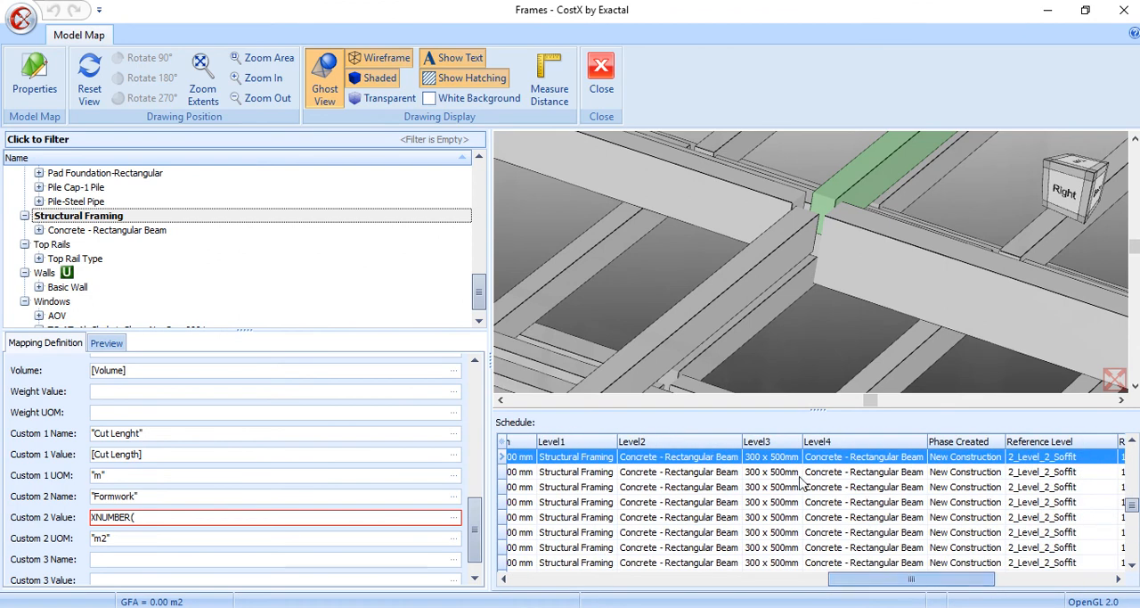
drag(803, 443, 837, 443)
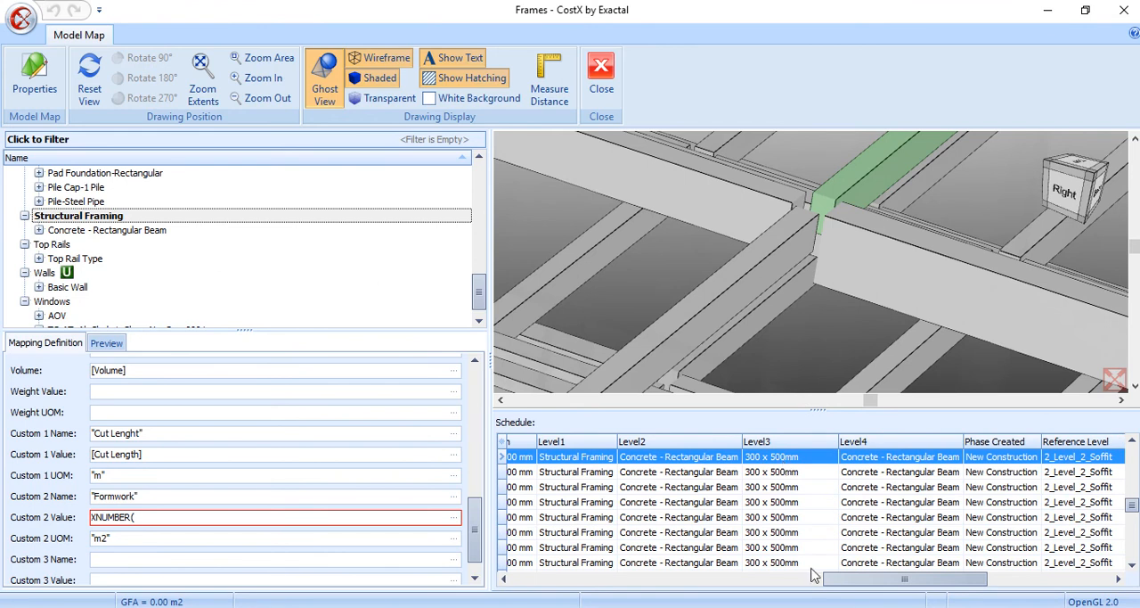
drag(833, 579, 554, 597)
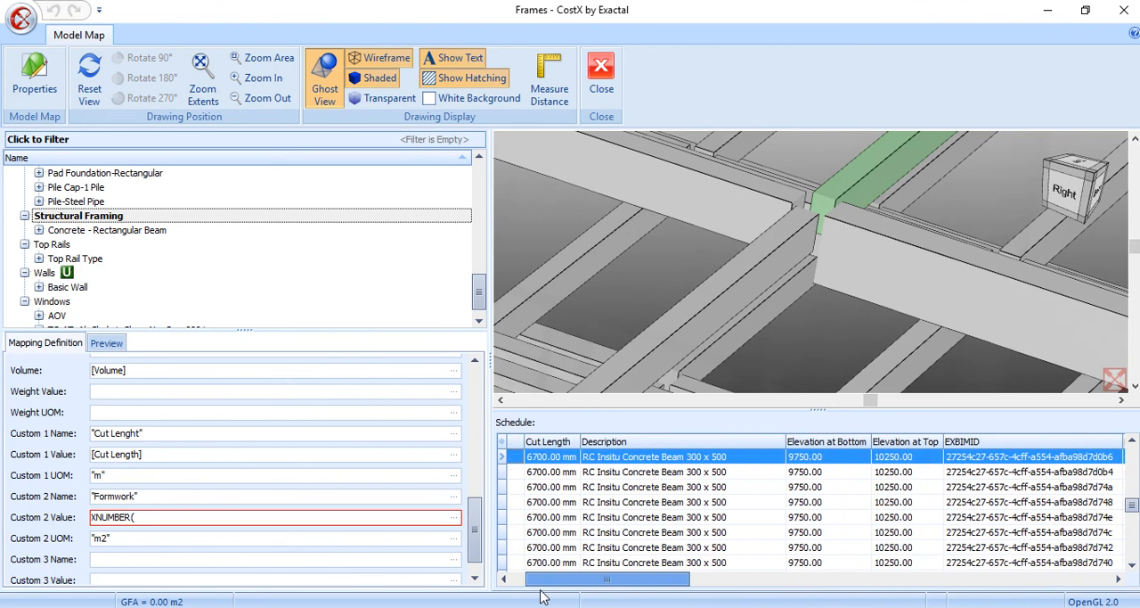
drag(675, 581, 958, 581)
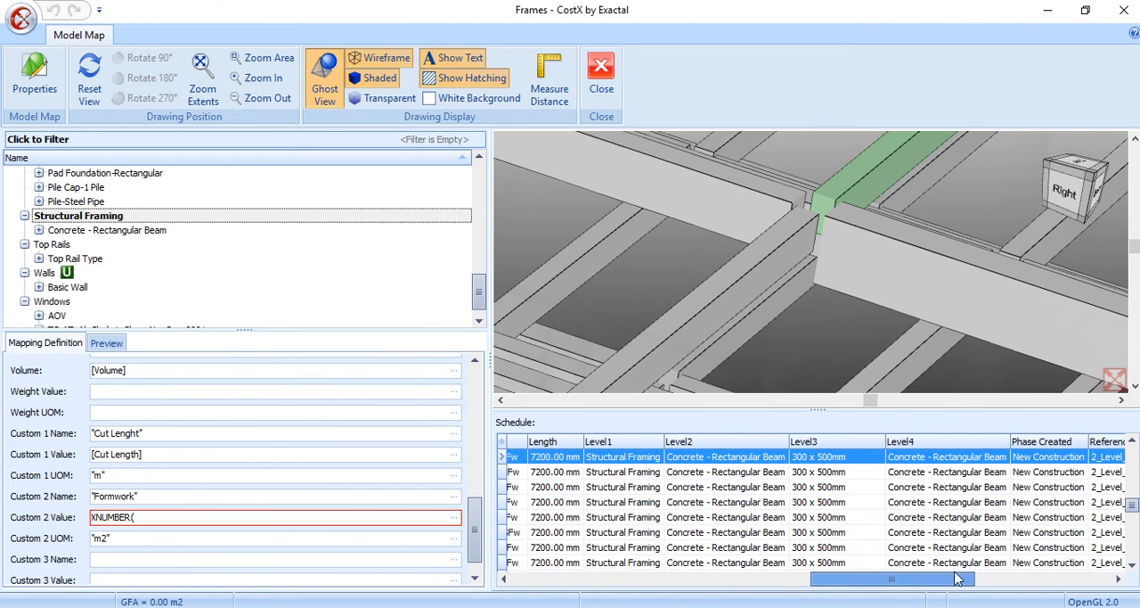
click(830, 441)
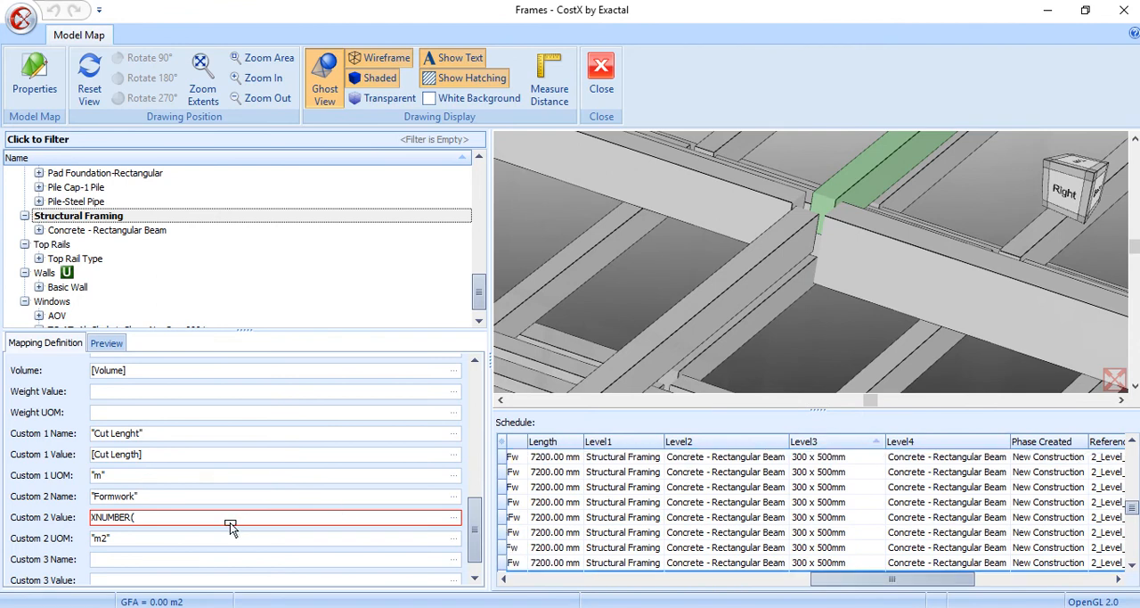
text([Level3])
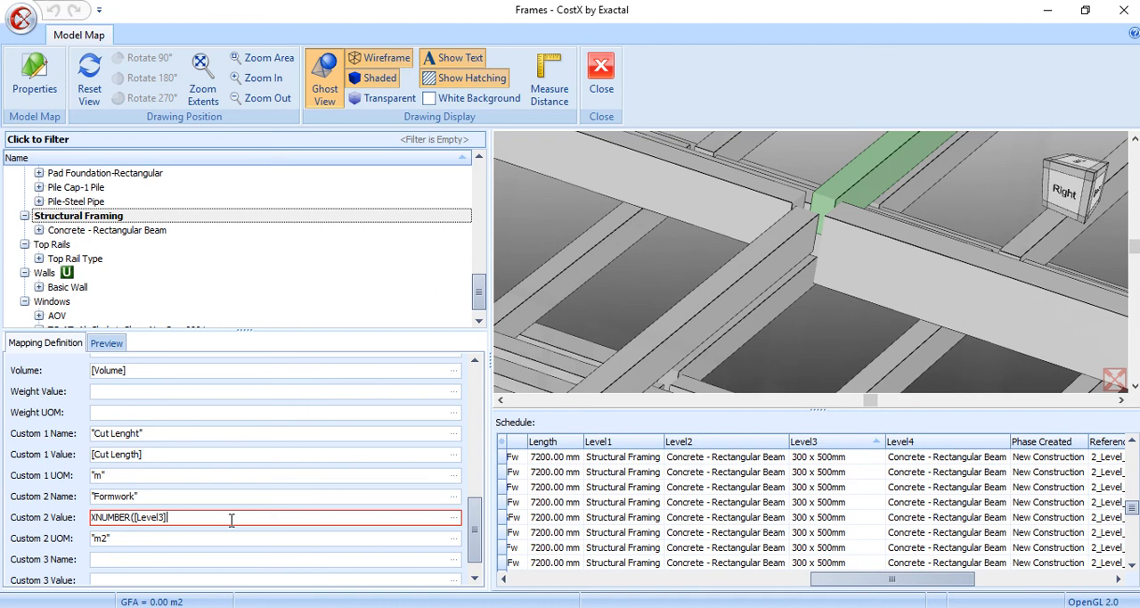
text(, 1))
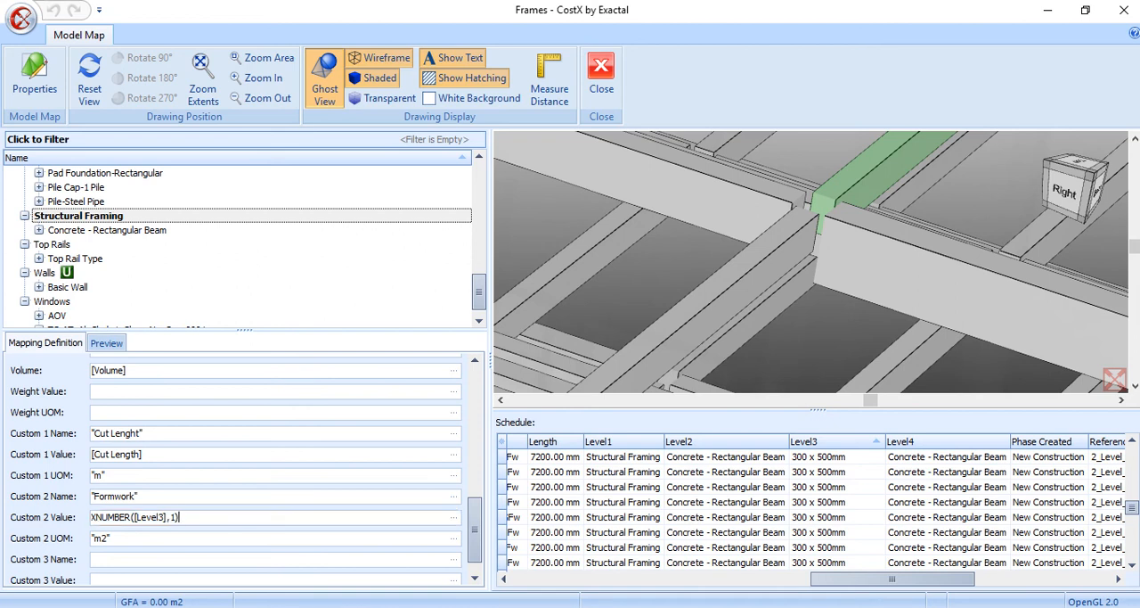
text(/1000))
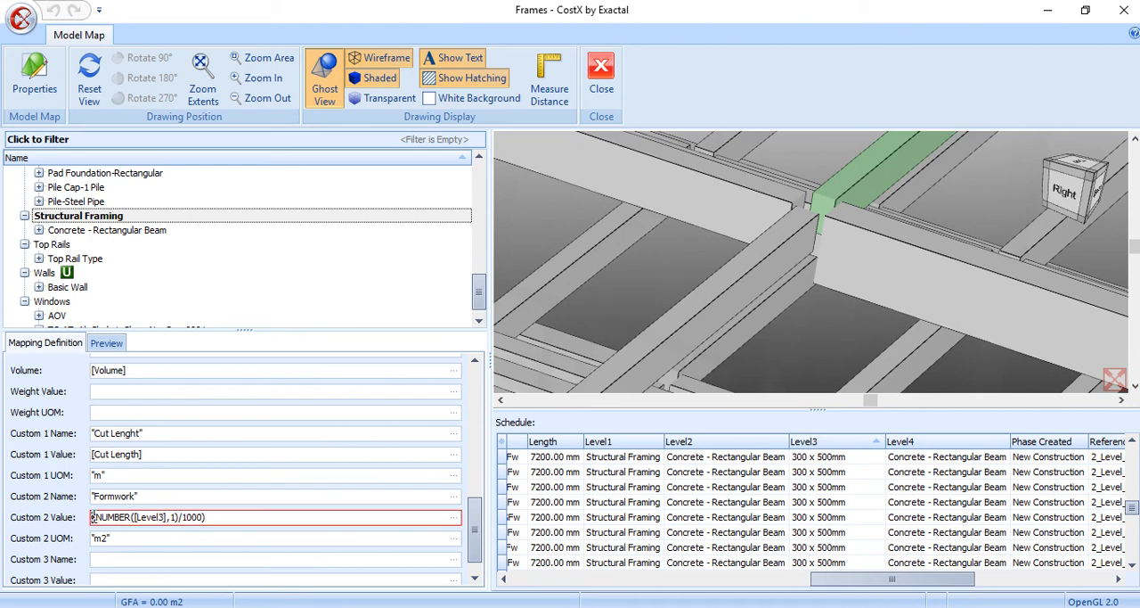
text(()
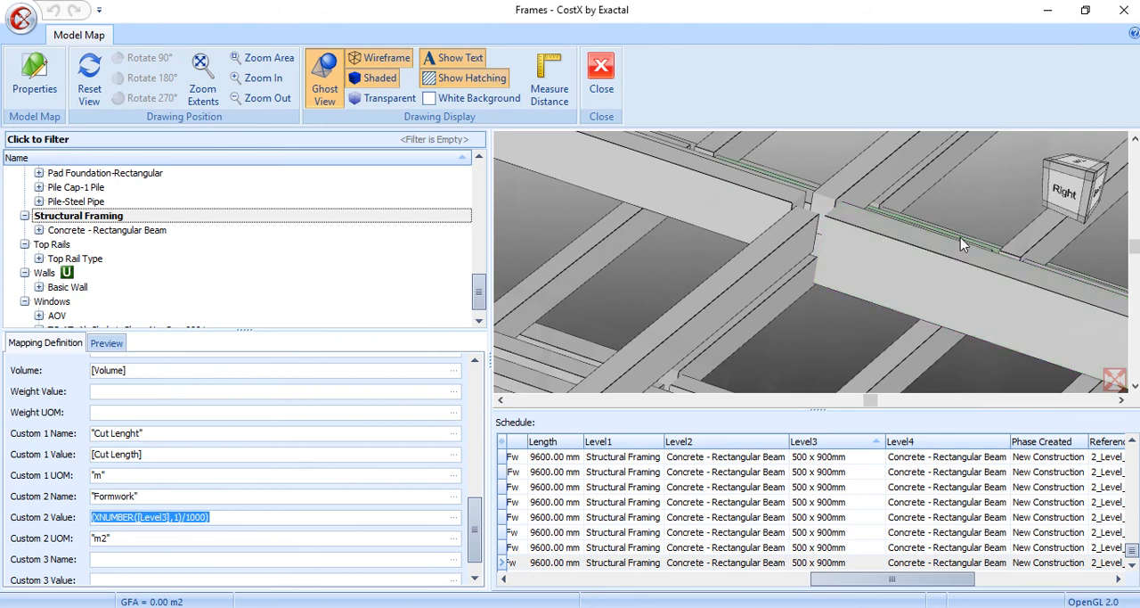
Add the doubled beam depth term +((XNUMBER([Level3],2)/1000)*2) to the Custom 2 value formula
click(286, 519)
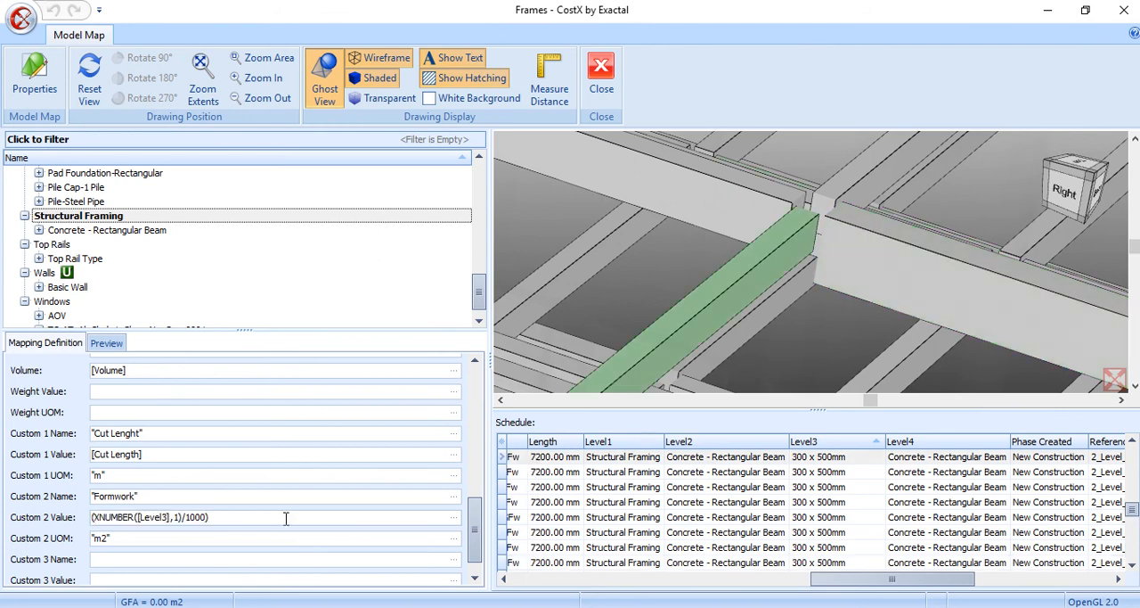
click(209, 523)
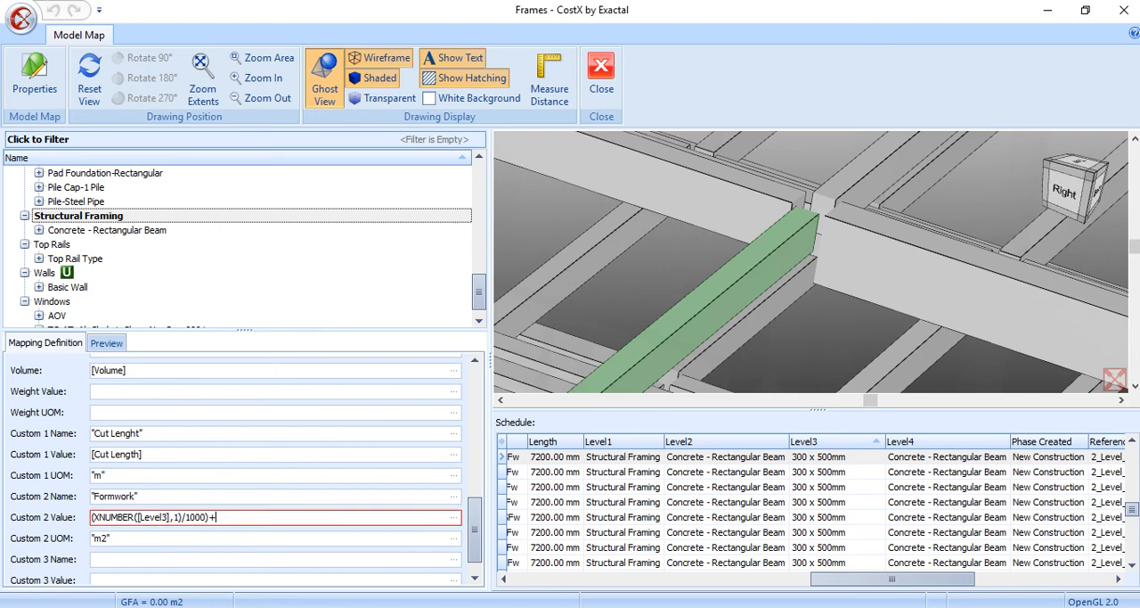
text(+)
drag(209, 517, 93, 522)
key(ctrl+c)
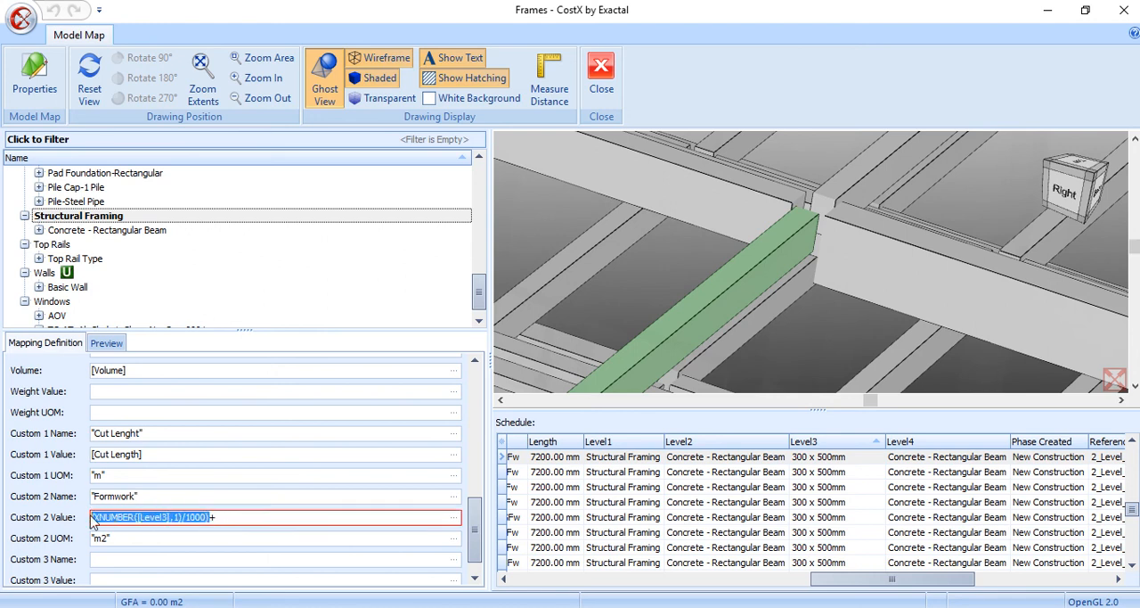
click(219, 517)
key(ctrl+v)
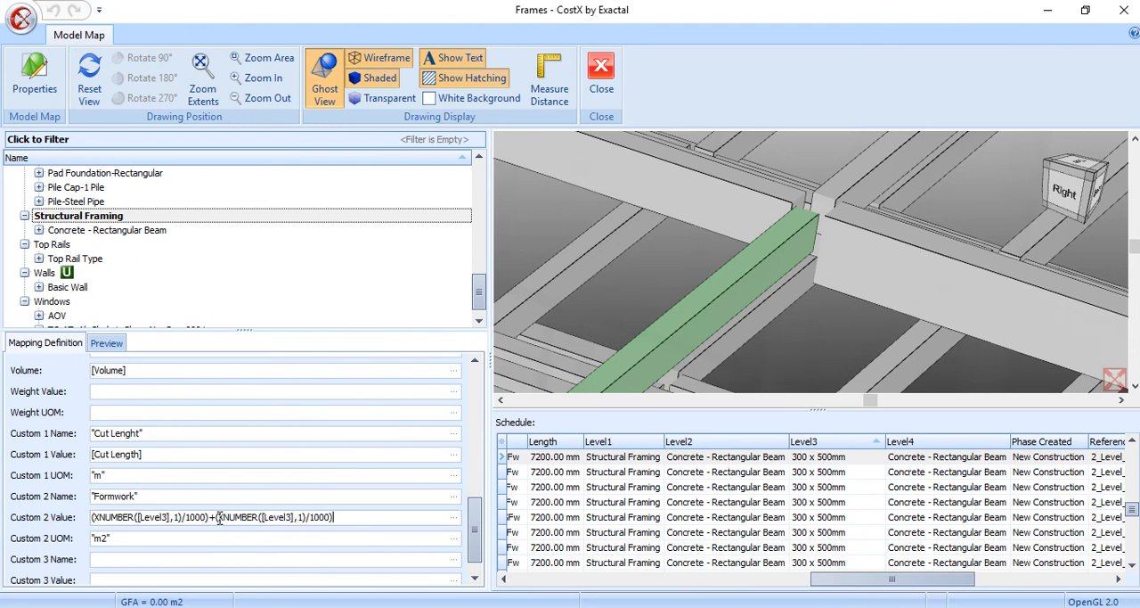
double_click(300, 517)
text(2)
click(218, 516)
text(()
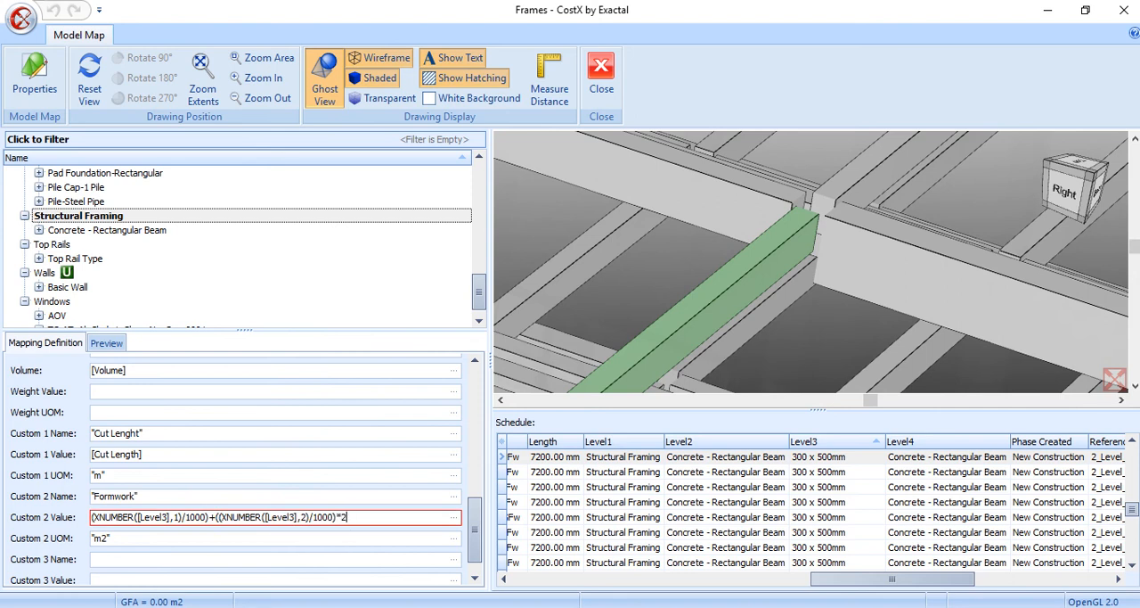
text())
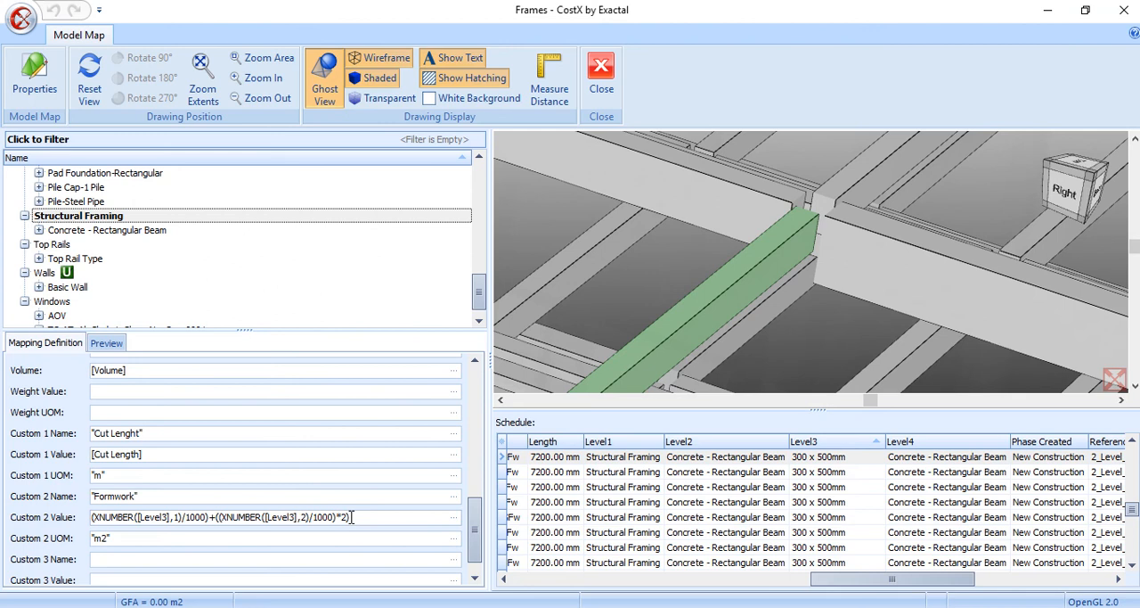
text())
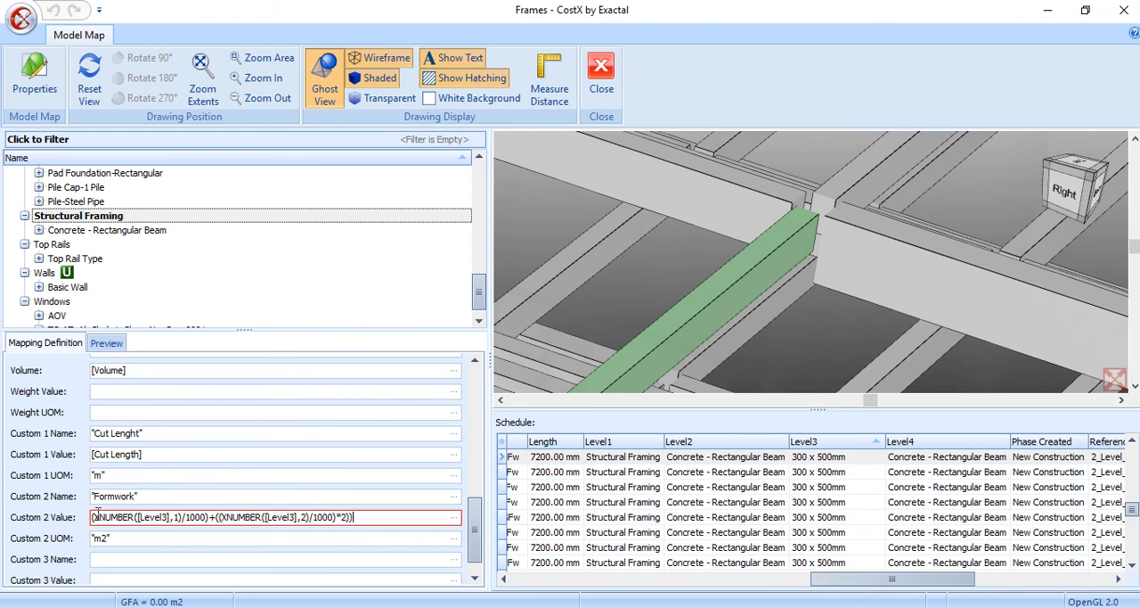
text(()
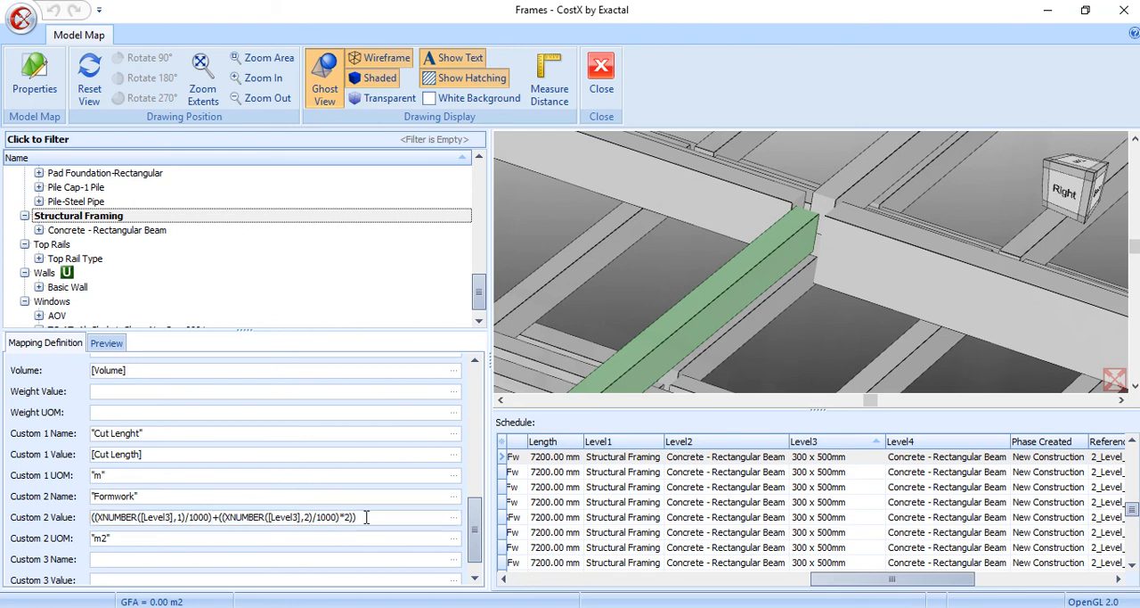
text(*)
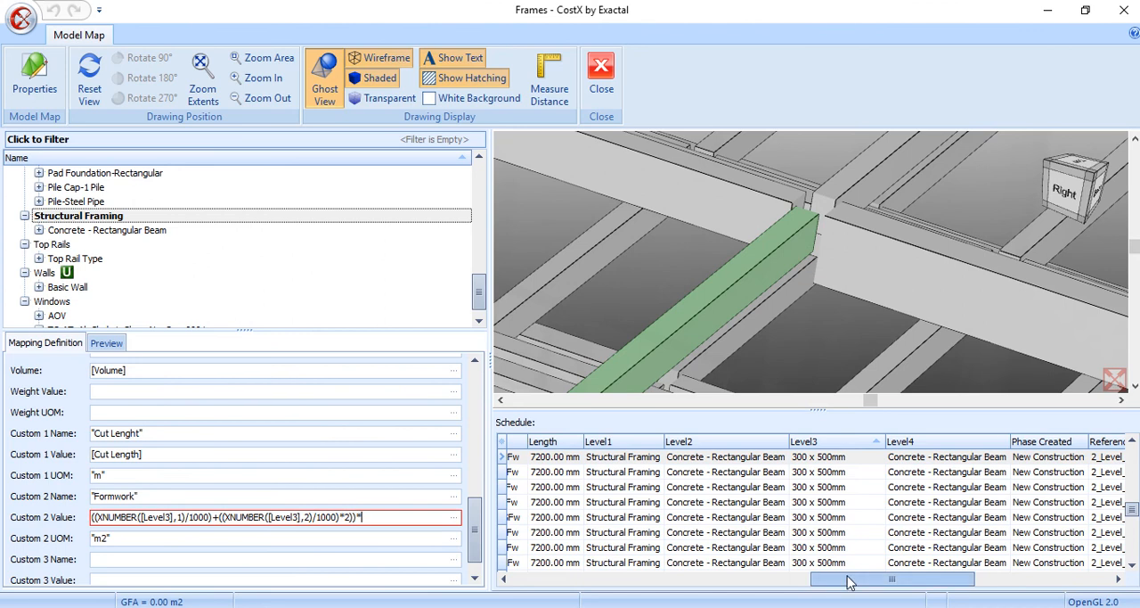
Enclose the whole Custom 2 sum in parentheses and multiply it by the schedule's [Cut Length] property
drag(838, 581, 548, 581)
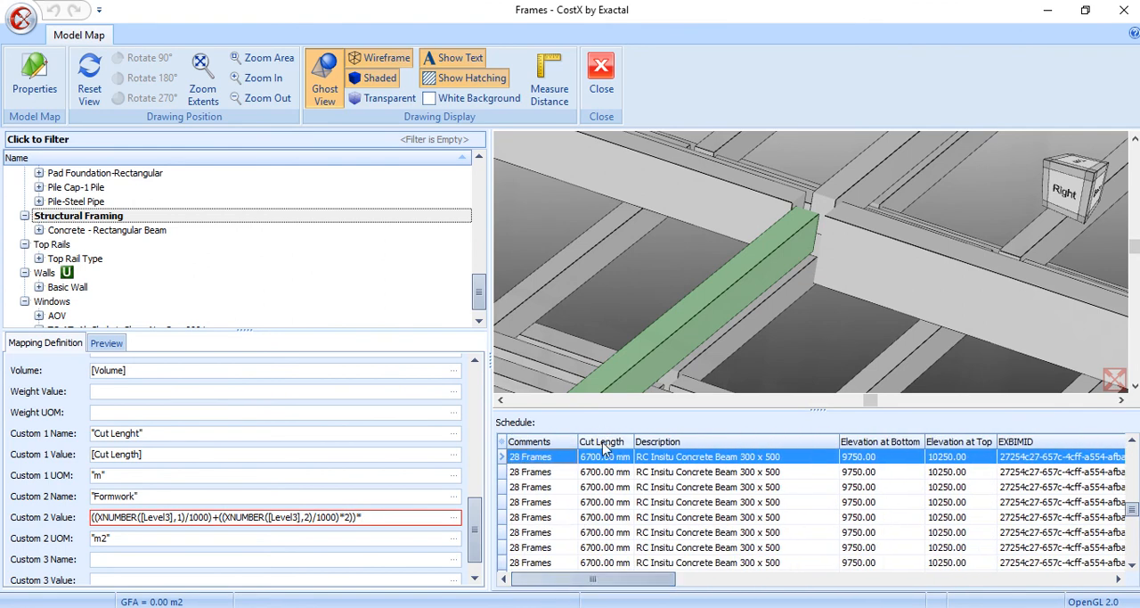
drag(603, 447, 382, 517)
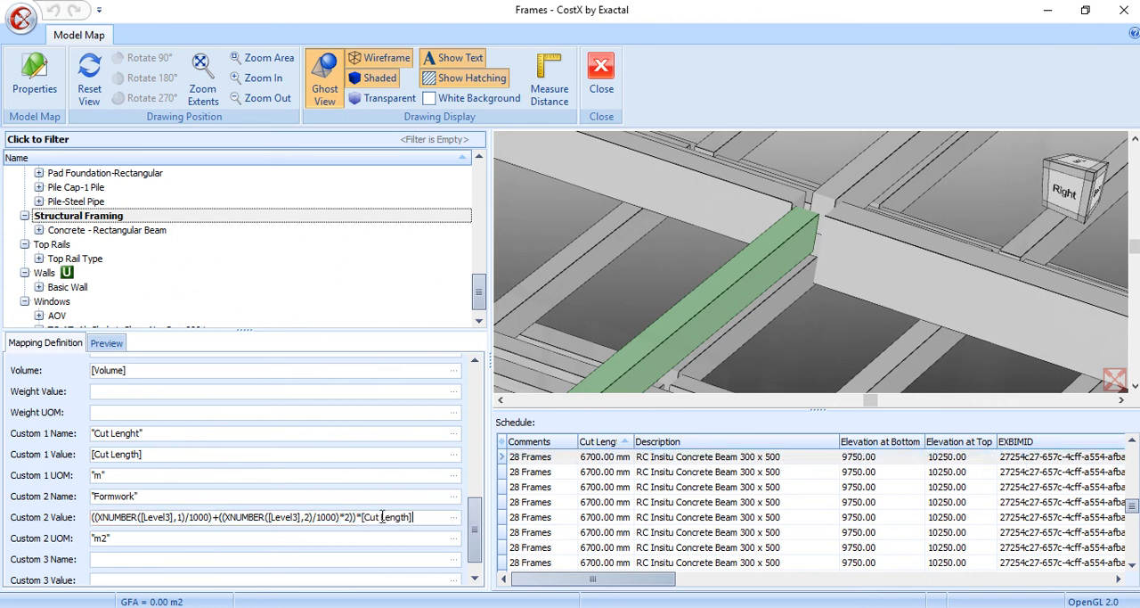
Preview the dimension groups under 28 Frames, Concrete - Rectangular Beam and inspect the quantities of RC Insitu Concrete Beam 400 x 700
click(830, 214)
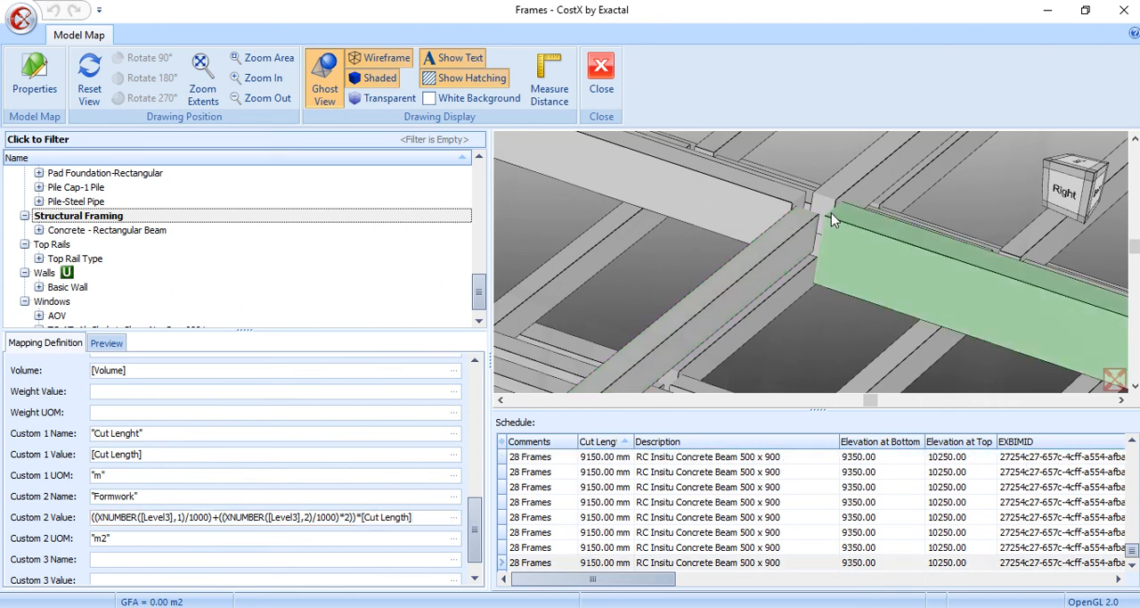
click(819, 211)
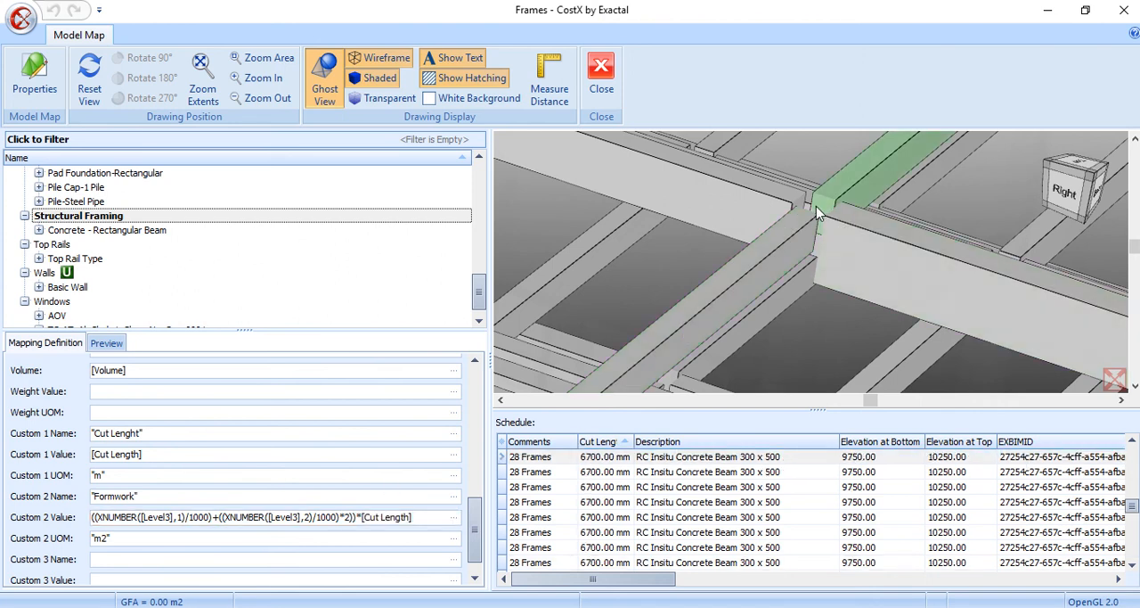
click(105, 343)
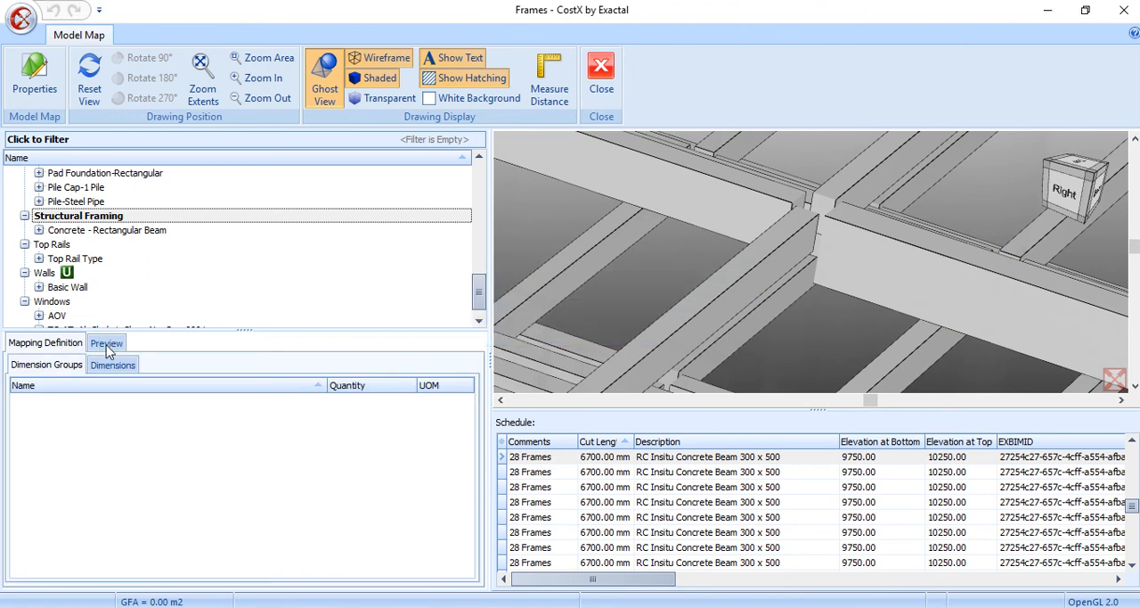
click(17, 415)
click(31, 431)
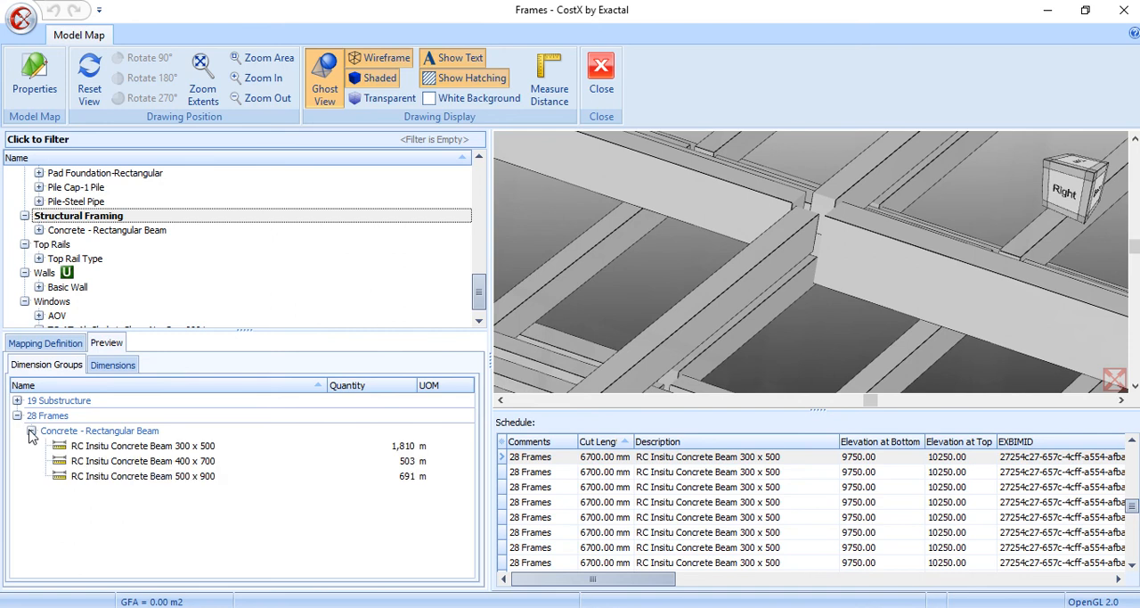
mouse_move(82, 456)
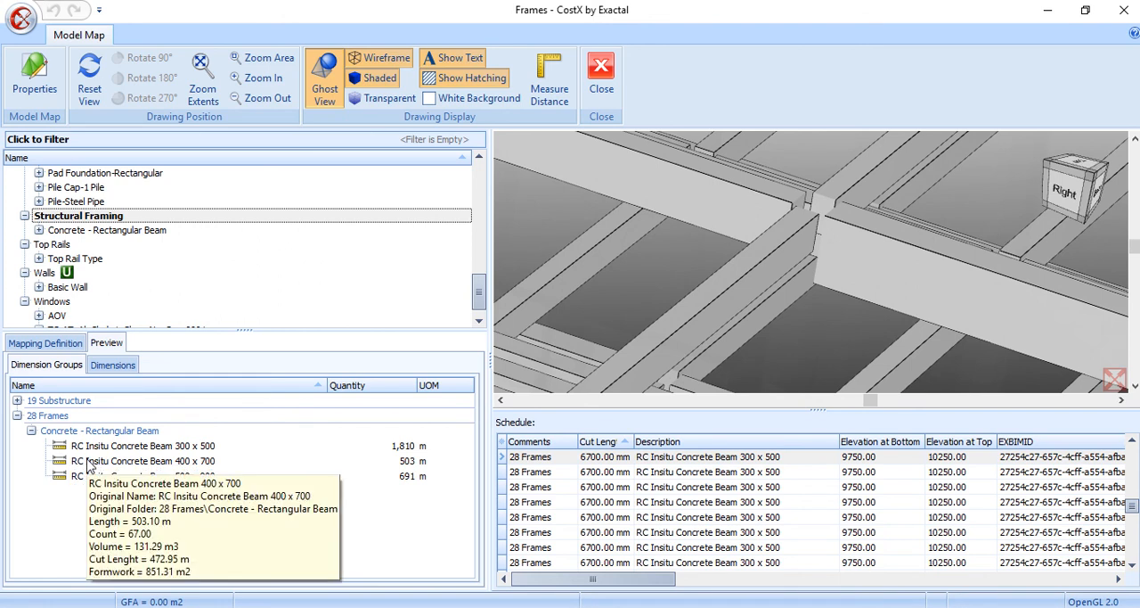
Return to the mapping definition and name the Custom 3 quantity "Volume from Cut Lenght"
click(36, 345)
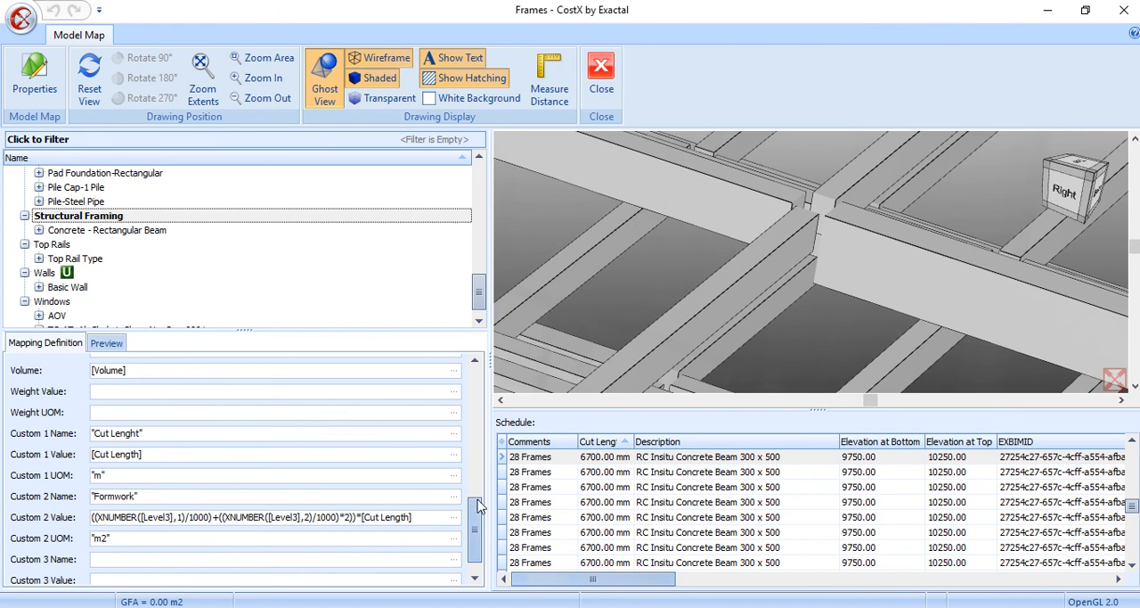
drag(530, 587, 1006, 583)
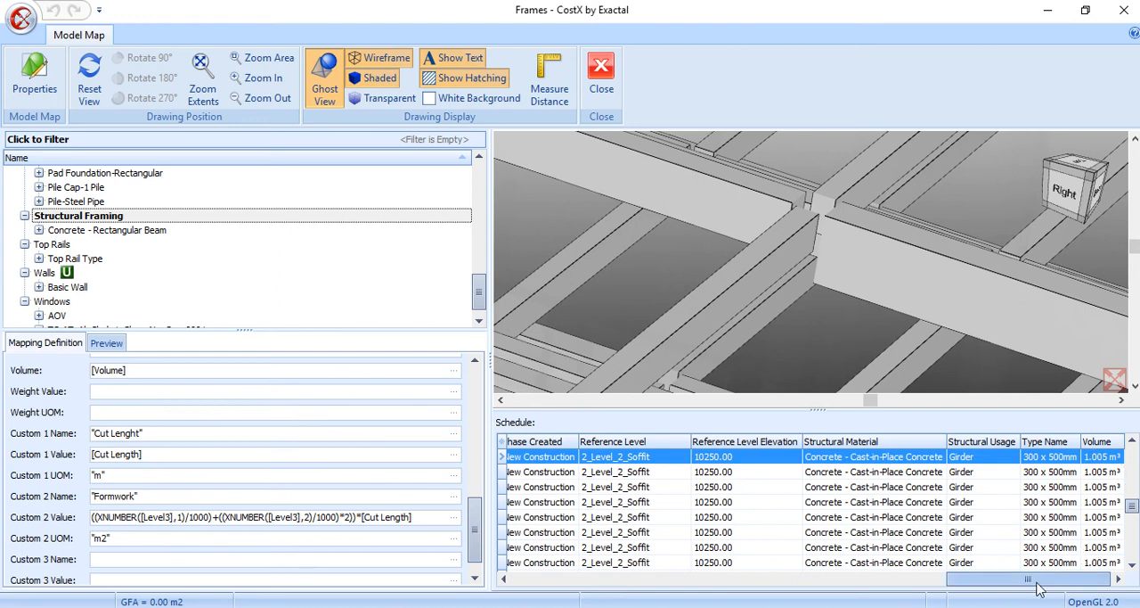
click(167, 556)
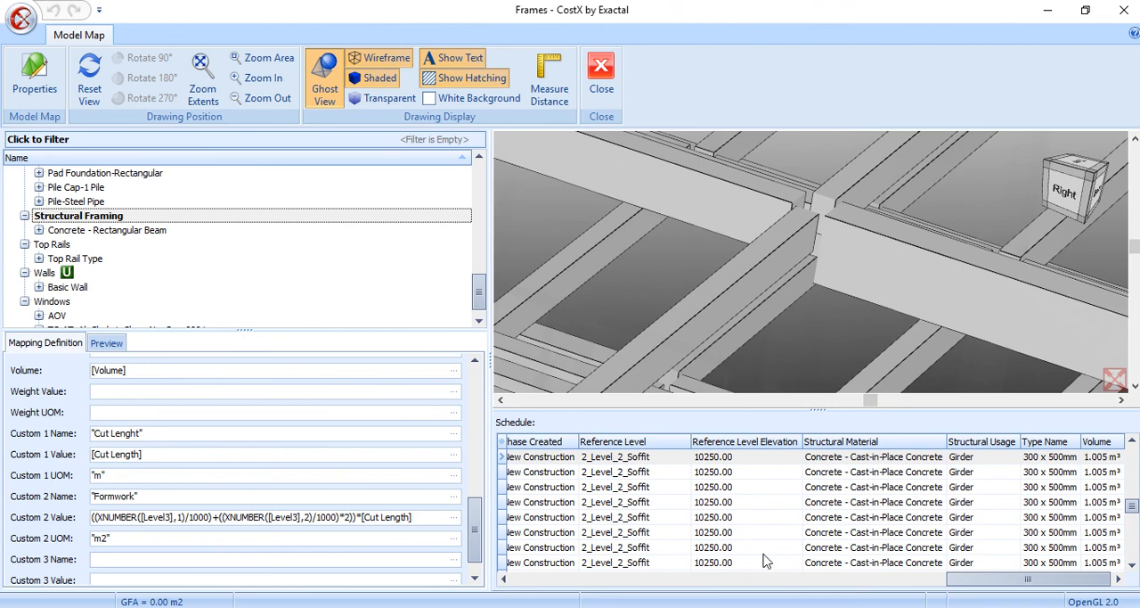
click(122, 558)
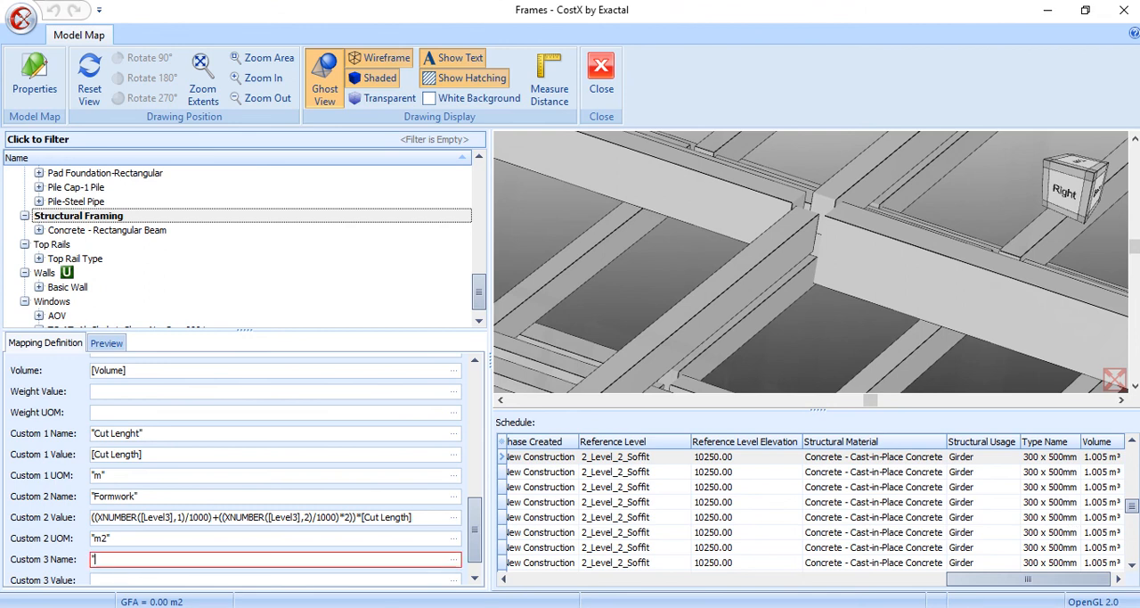
text("Volume from Cut)
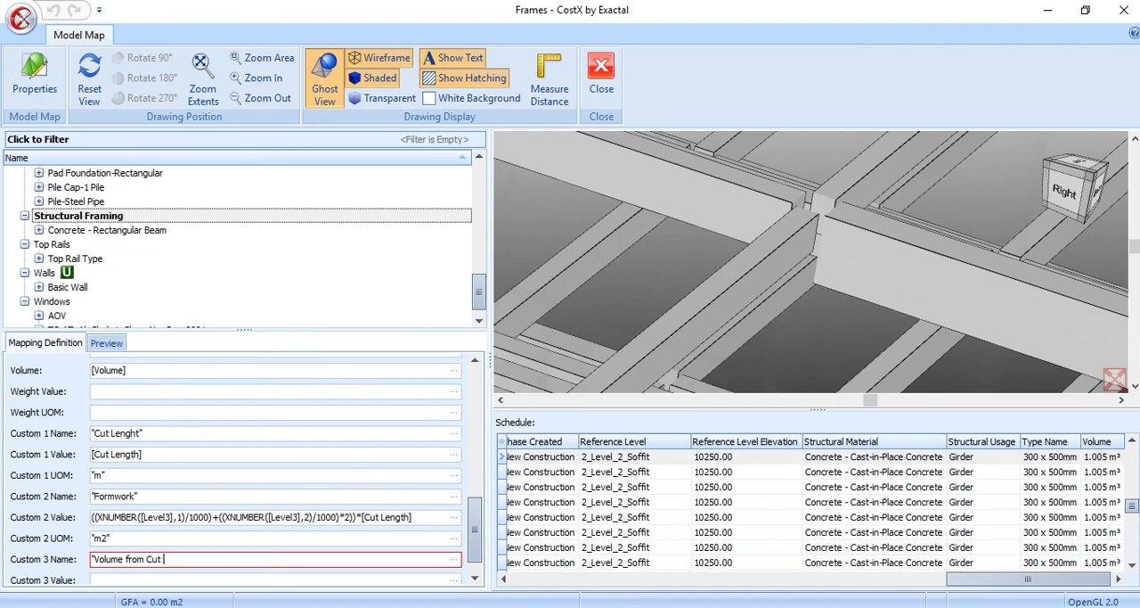
text(Lenght")
key(Return)
click(475, 578)
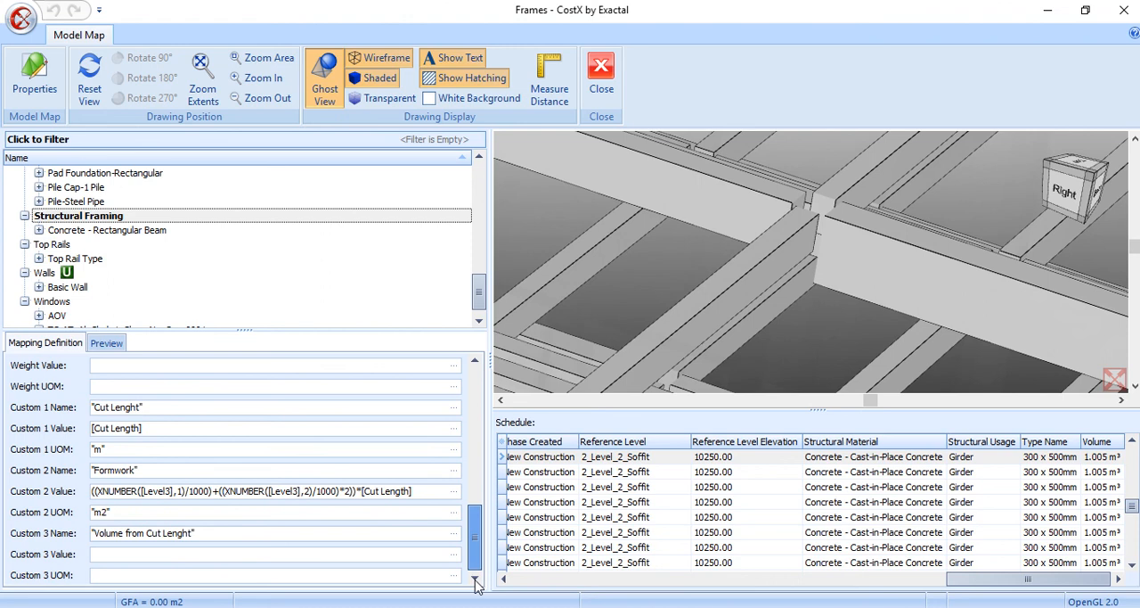
Assign the schedule's [Cut Length] property as the Custom 3 value and set its UOM to "m3"
drag(966, 579, 523, 566)
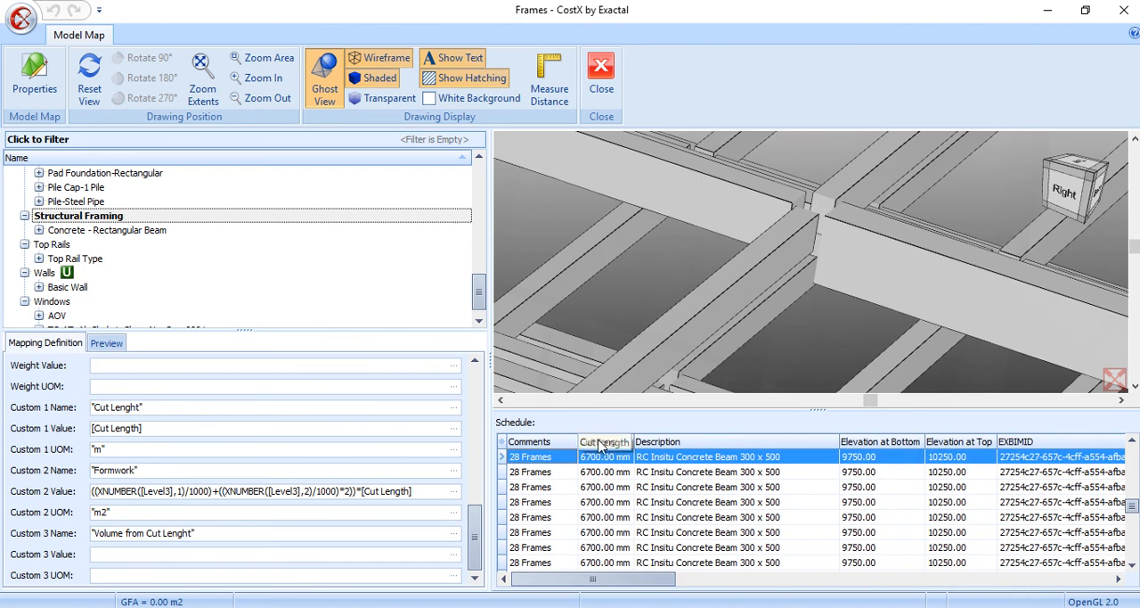
drag(600, 445, 196, 554)
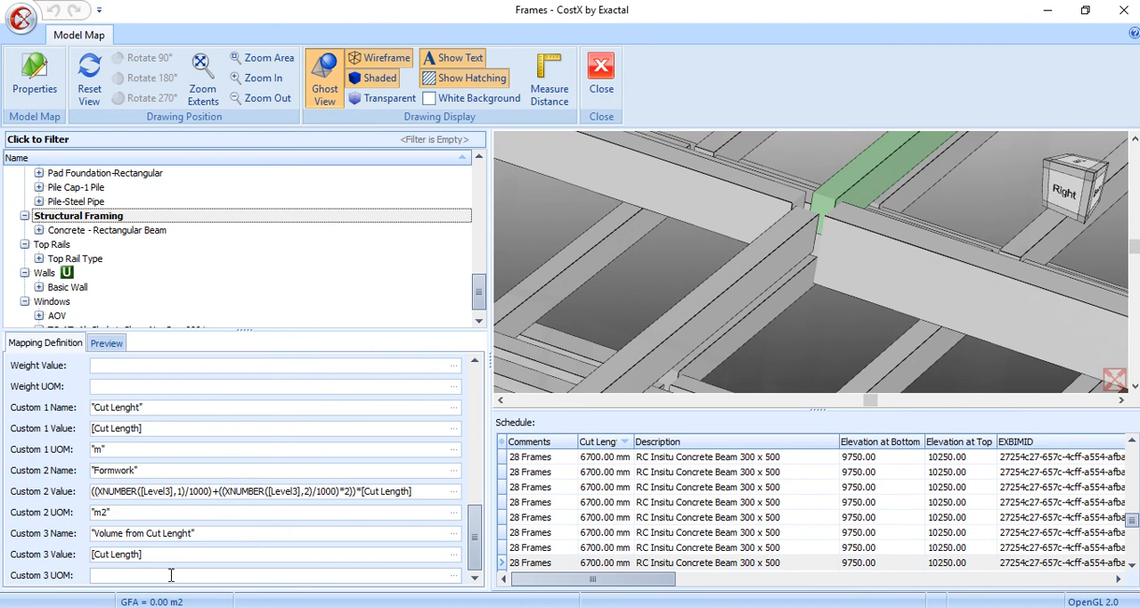
click(171, 575)
text(")
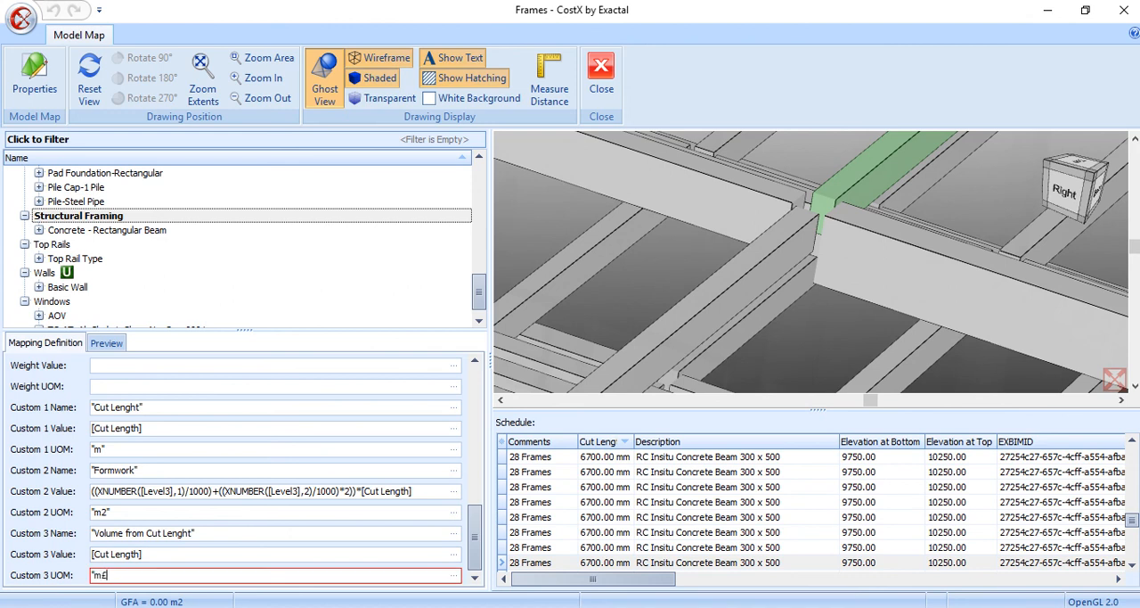
text(m3")
Multiply the Custom 3 value by the beam width term (XNUMBER([Level3],1)/1000), copied from the Custom 2 value formula
click(208, 554)
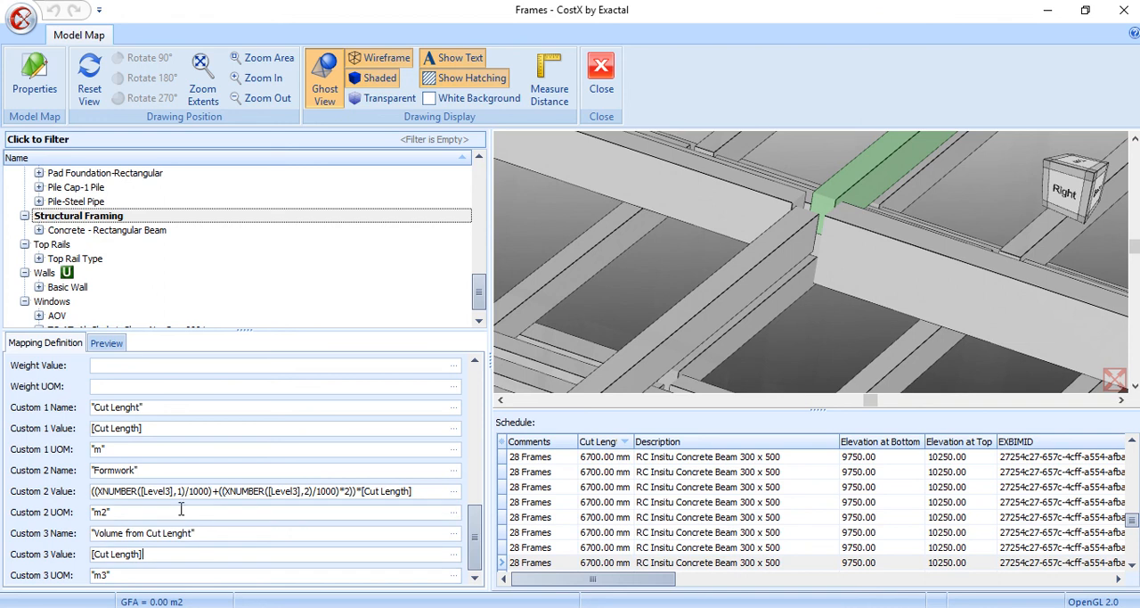
text(*)
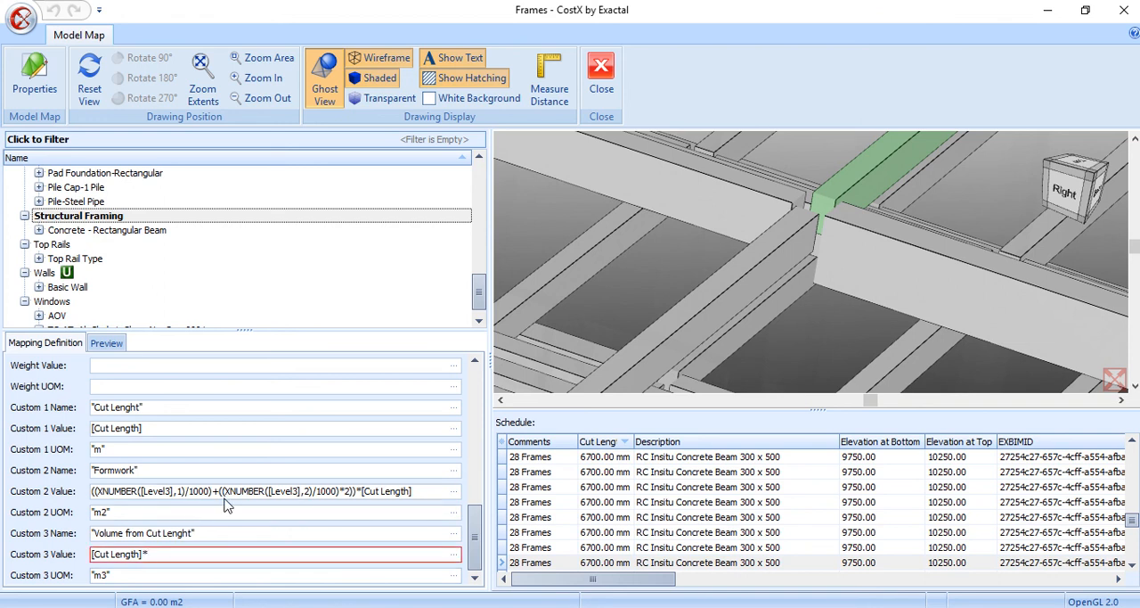
drag(212, 491, 86, 500)
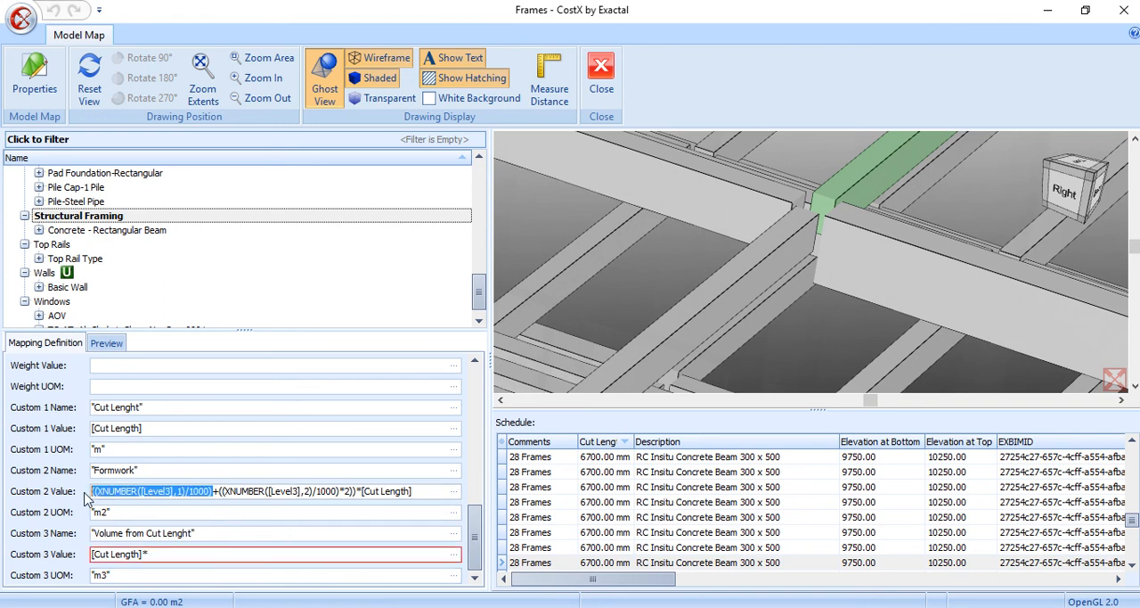
click(211, 493)
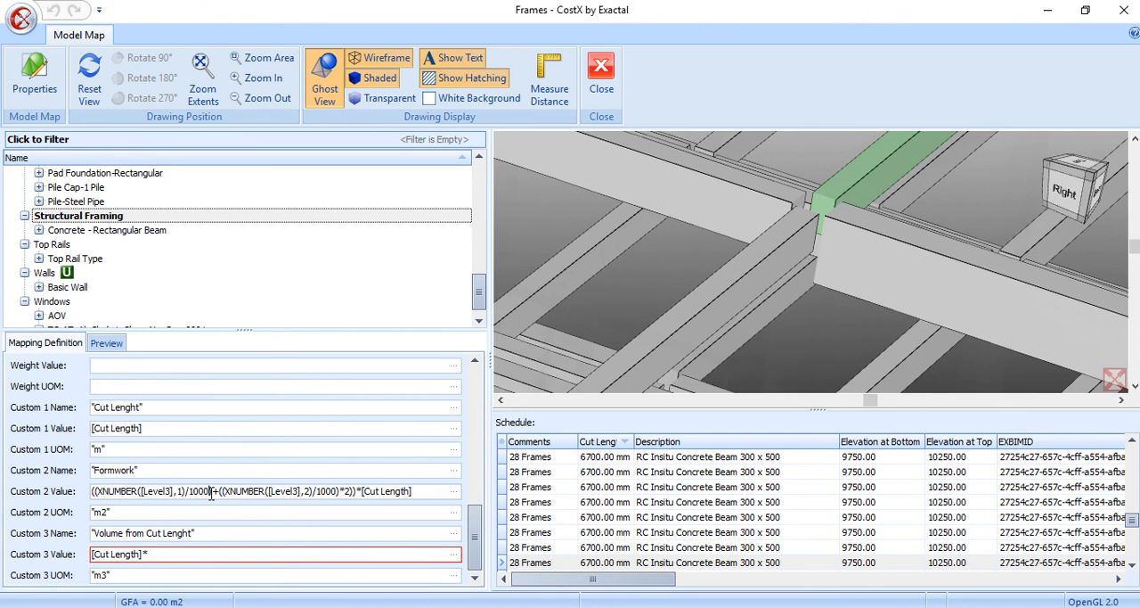
drag(211, 492, 98, 495)
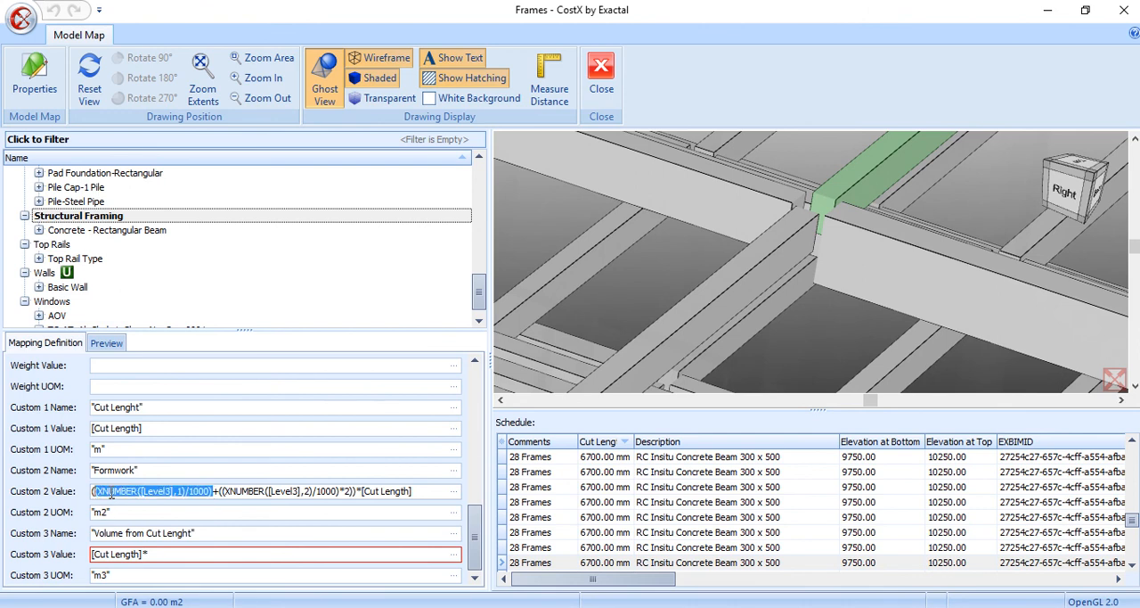
right_click(111, 495)
click(164, 318)
click(181, 554)
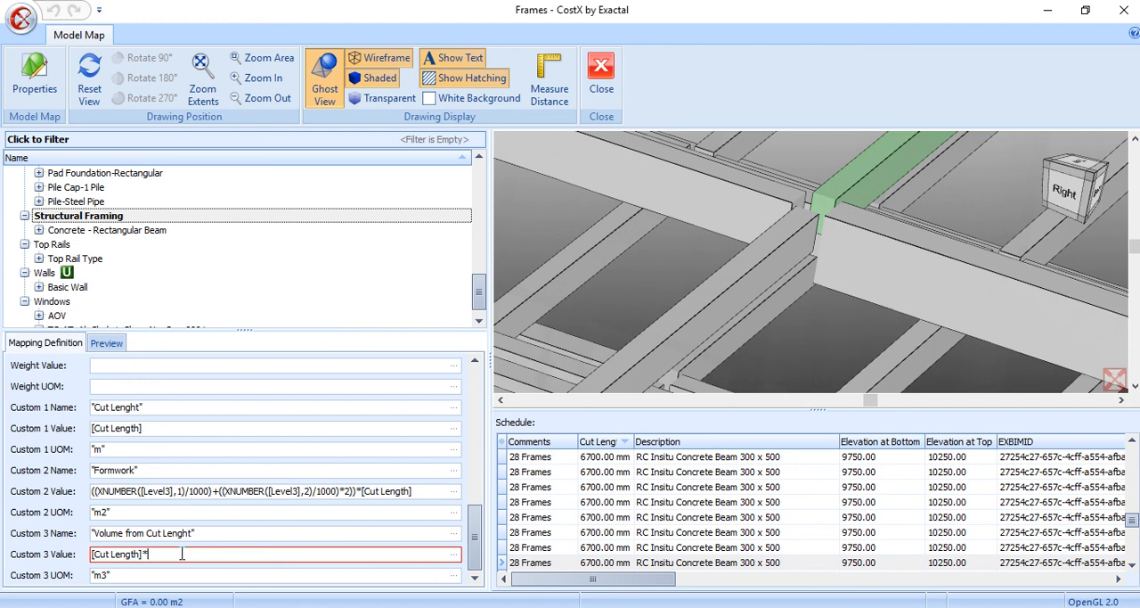
key(ctrl+v)
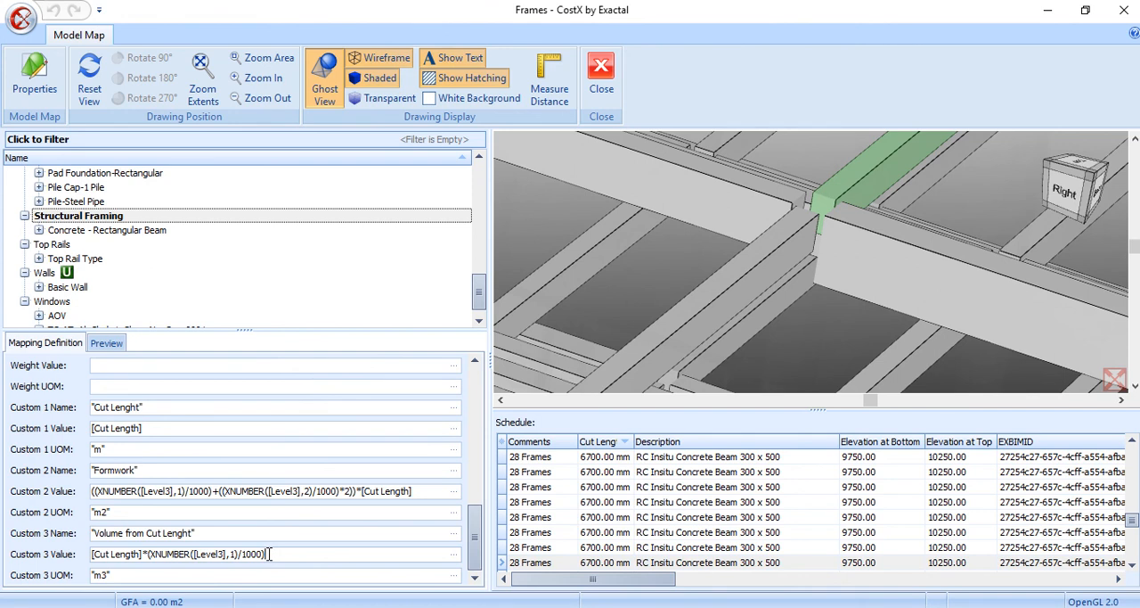
Multiply the Custom 3 value by the beam depth term (XNUMBER([Level3],2)/1000) and check the Level3 property in the schedule
text(*)
key(ctrl+v)
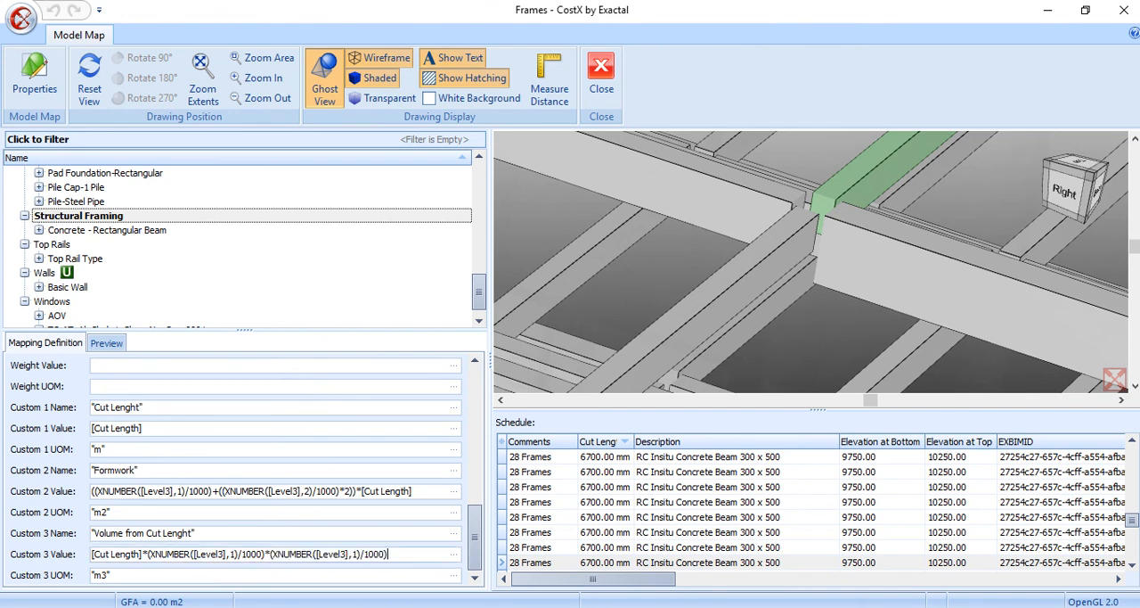
double_click(355, 553)
text(2)
drag(664, 588, 917, 604)
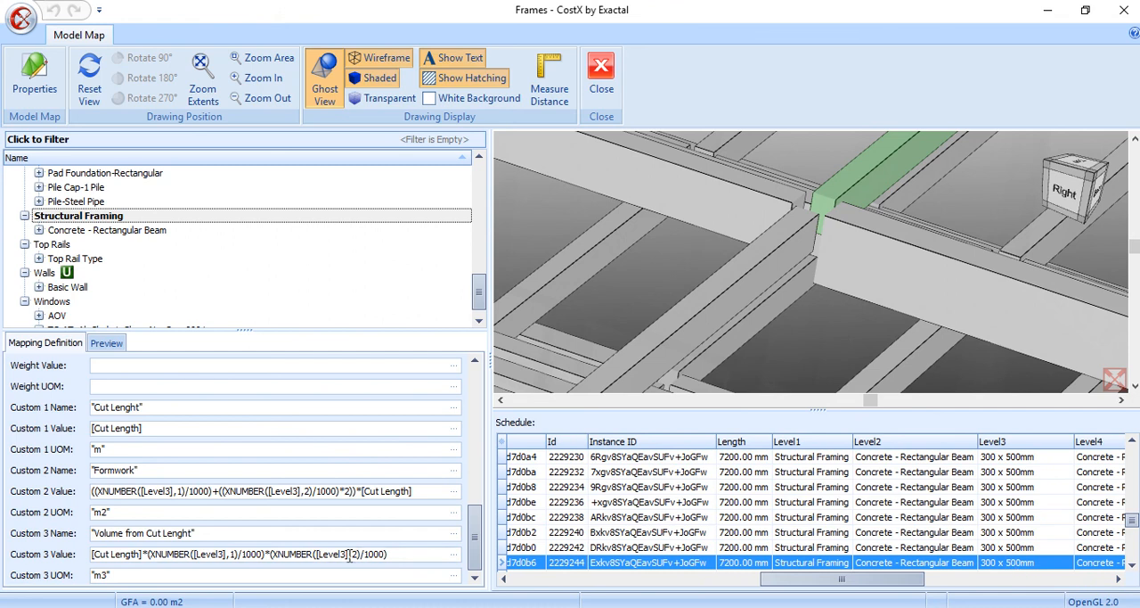
Preview the mapped quantities of the Concrete - Rectangular Beam dimension groups under 28 Frames
click(105, 342)
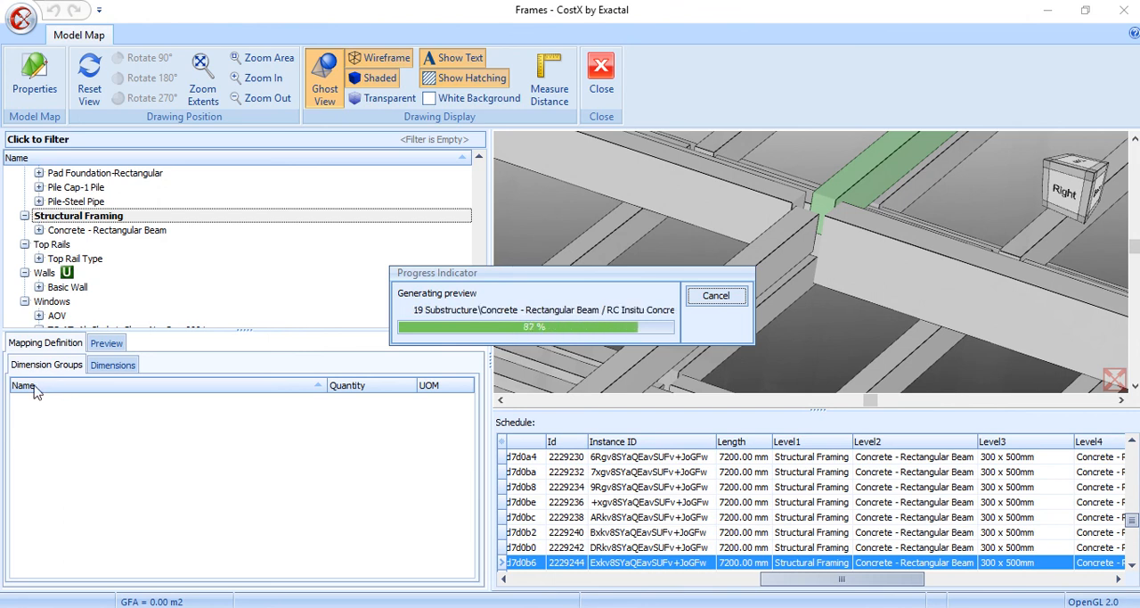
click(17, 415)
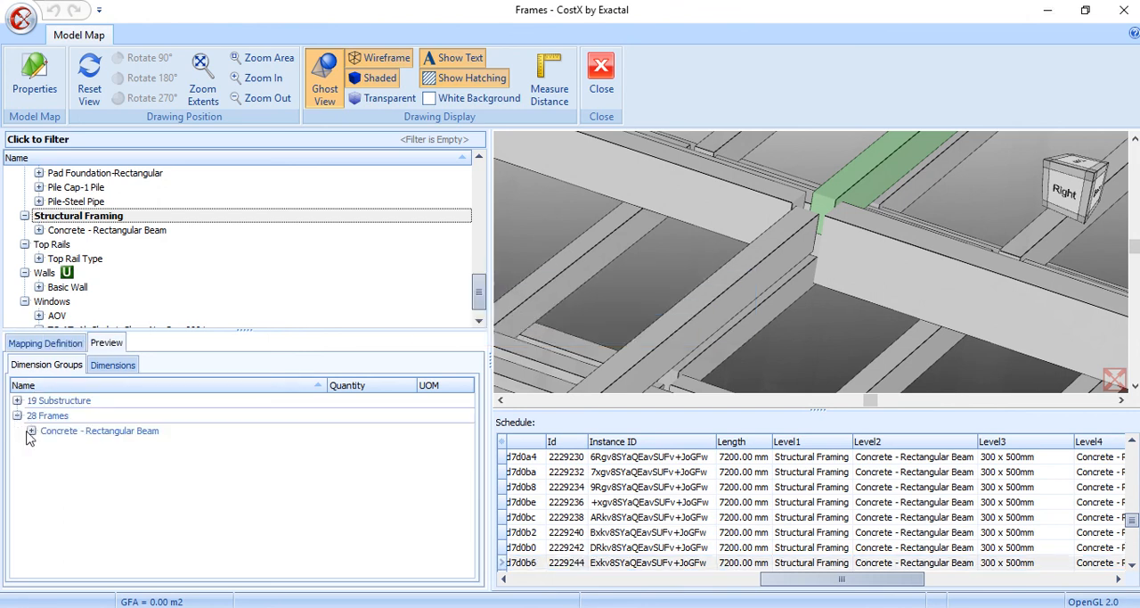
click(31, 430)
mouse_move(76, 454)
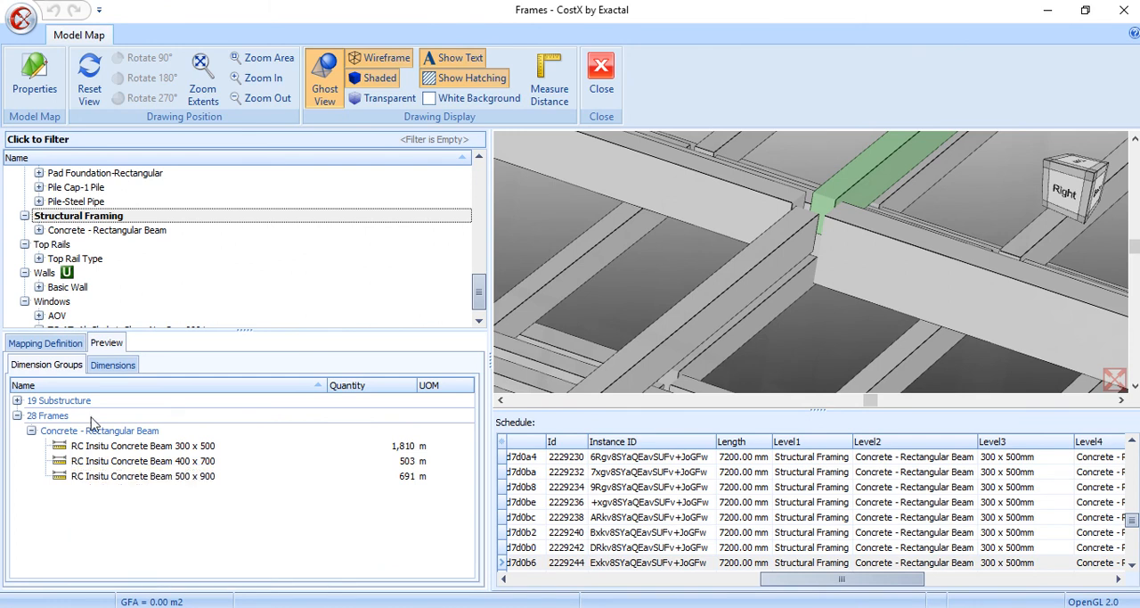
Copy the [Volume] expression into the mapping definition's Weight Value and append a multiplication sign
click(53, 344)
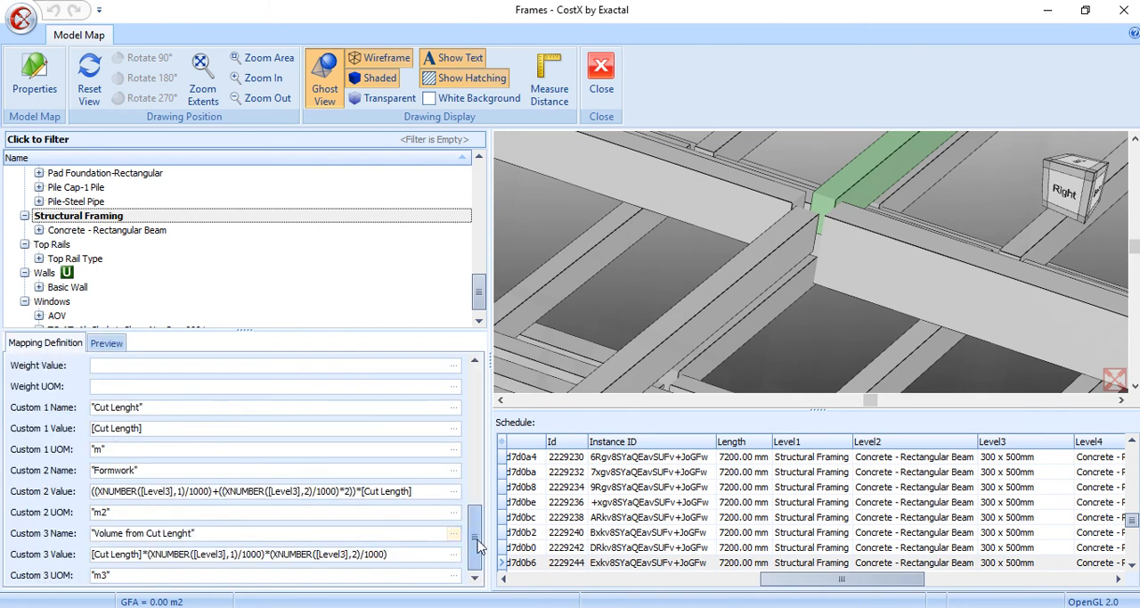
drag(477, 540, 475, 505)
scroll(474, 498, up, 1)
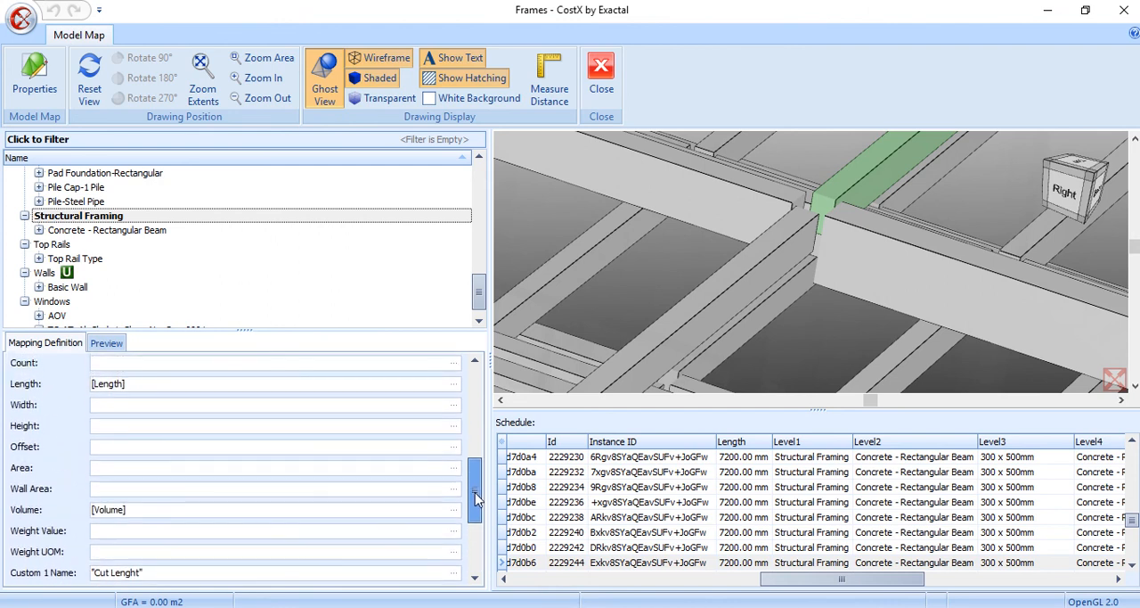
mouse_move(475, 498)
mouse_down()
mouse_move(474, 551)
mouse_move(475, 502)
mouse_up()
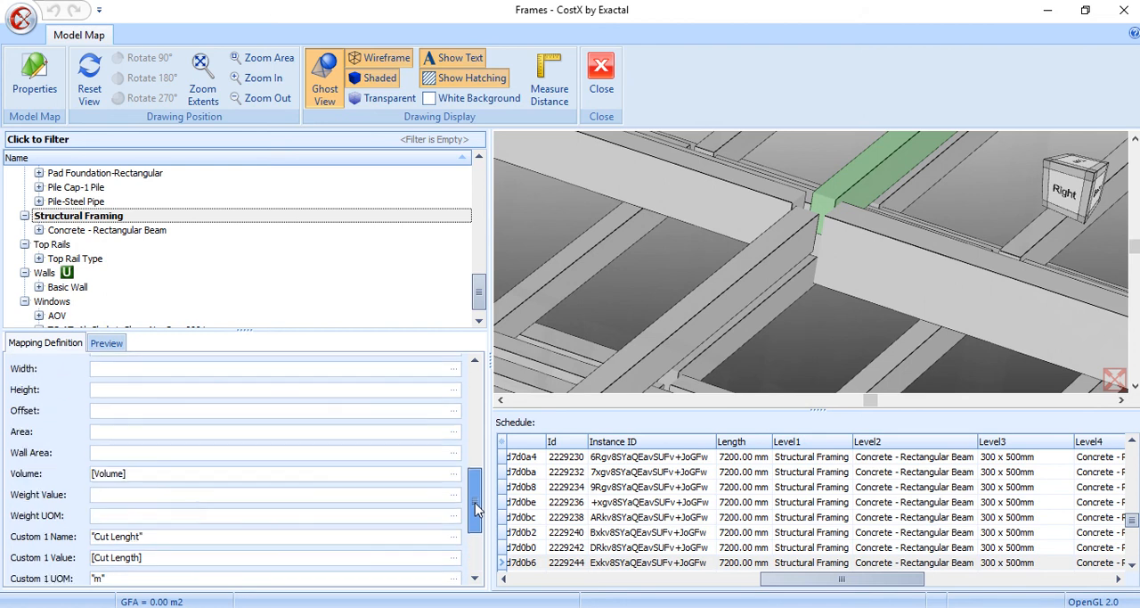
click(155, 499)
drag(145, 473, 86, 480)
click(101, 495)
key(ctrl+v)
text(*)
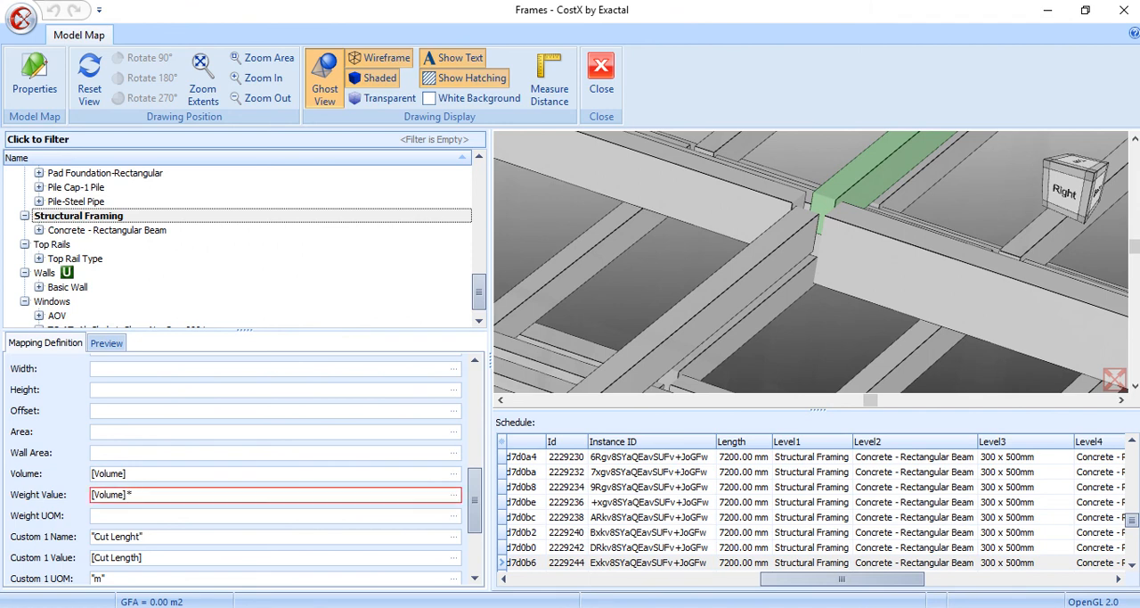
text(2)
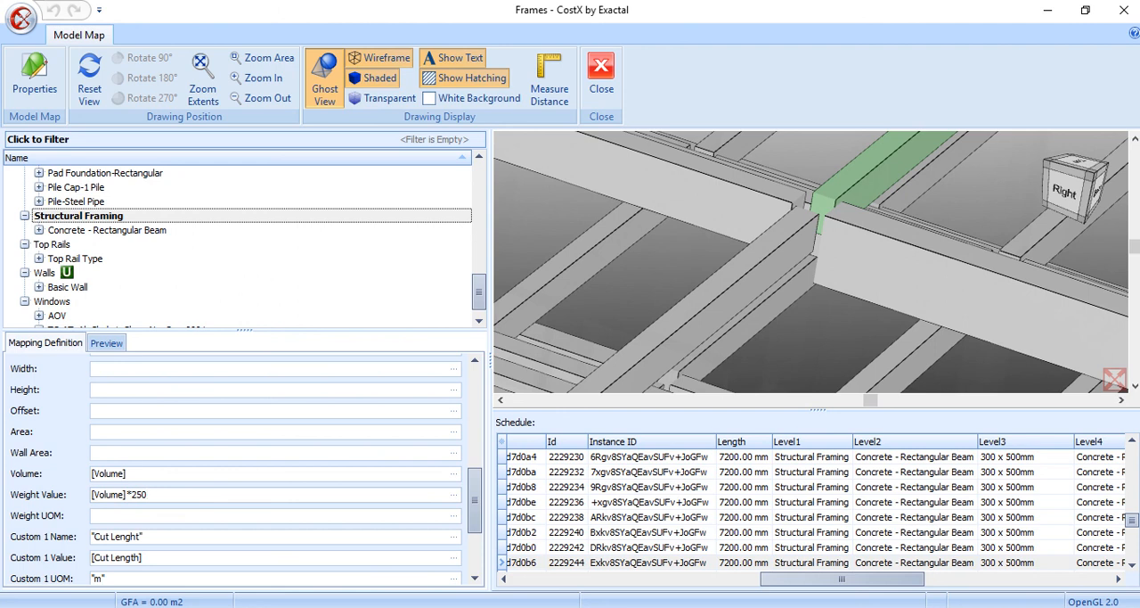
text(50*)
text(.00)
text(")
text(t")
Set the mapping's default display to Volume
drag(476, 516, 261, 416)
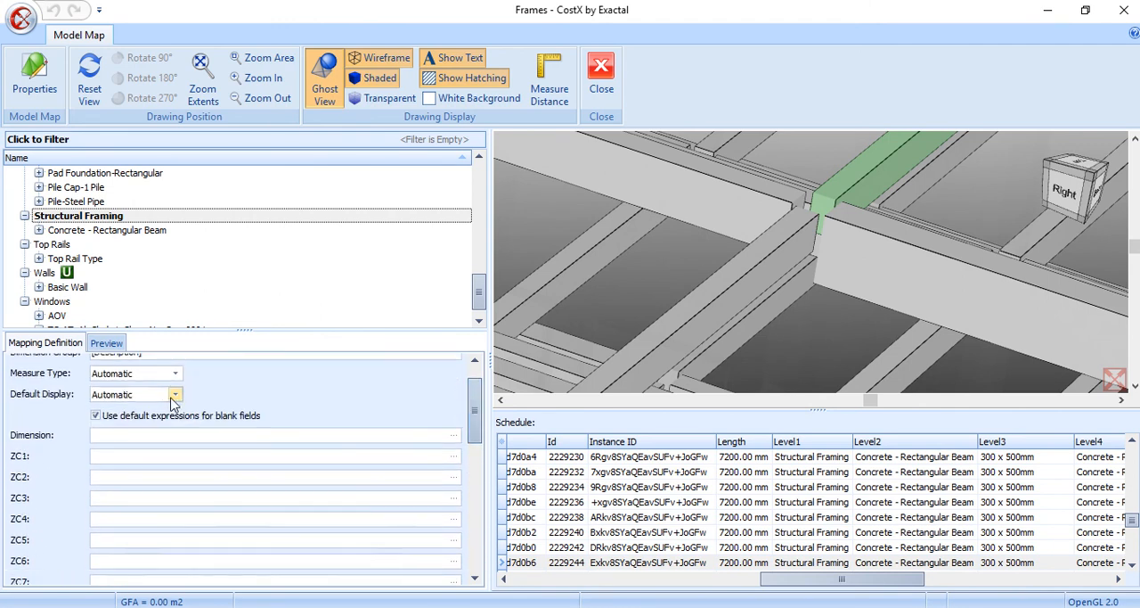
click(174, 394)
click(142, 454)
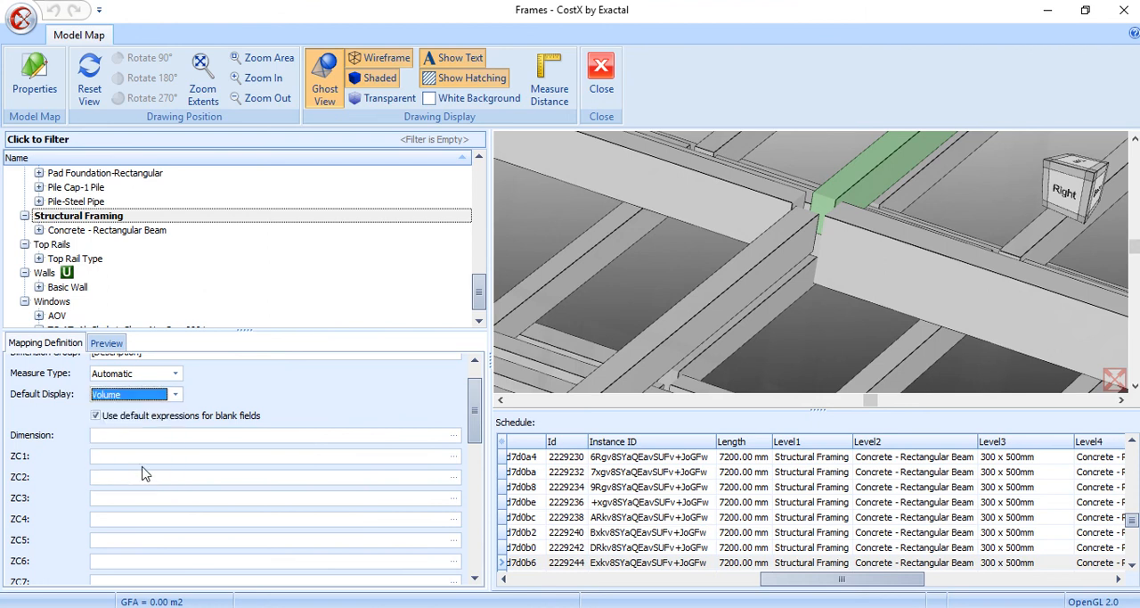
mouse_move(474, 410)
mouse_down()
mouse_move(474, 548)
mouse_move(472, 485)
mouse_move(451, 471)
mouse_move(447, 550)
mouse_move(462, 395)
mouse_up()
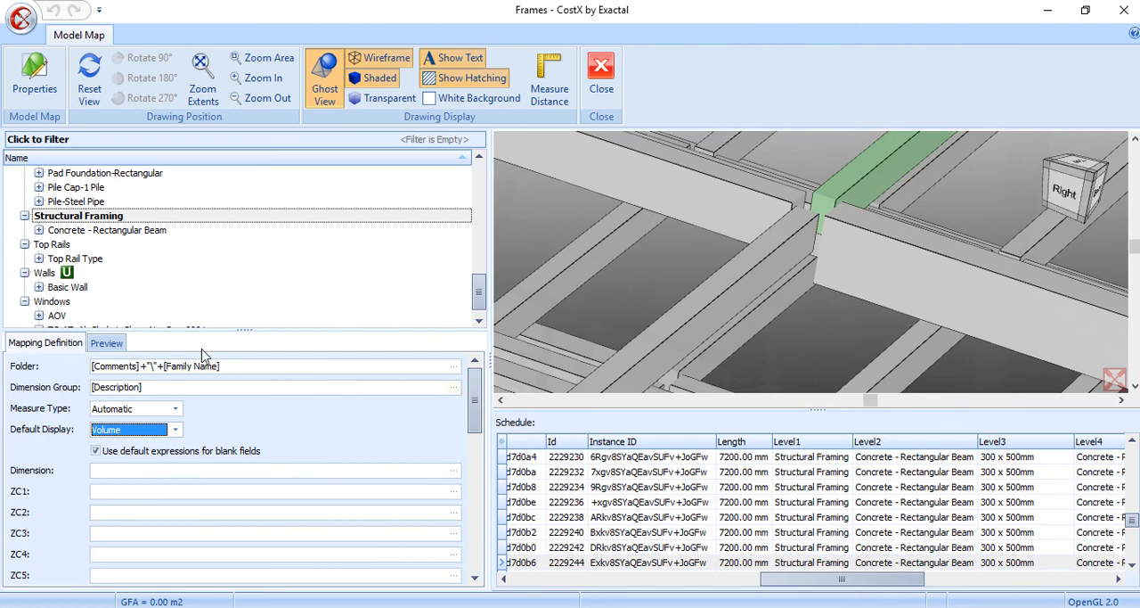
Preview the dimension groups and expand the Concrete - Rectangular Beam folders under both 19 Substructure and 28 Frames
click(106, 343)
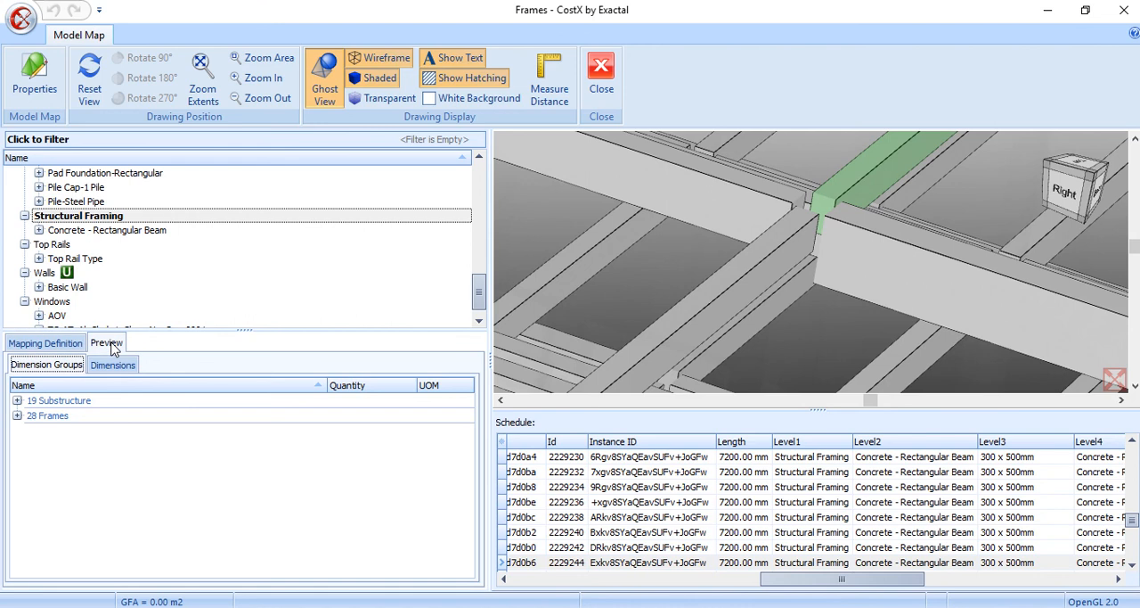
click(17, 400)
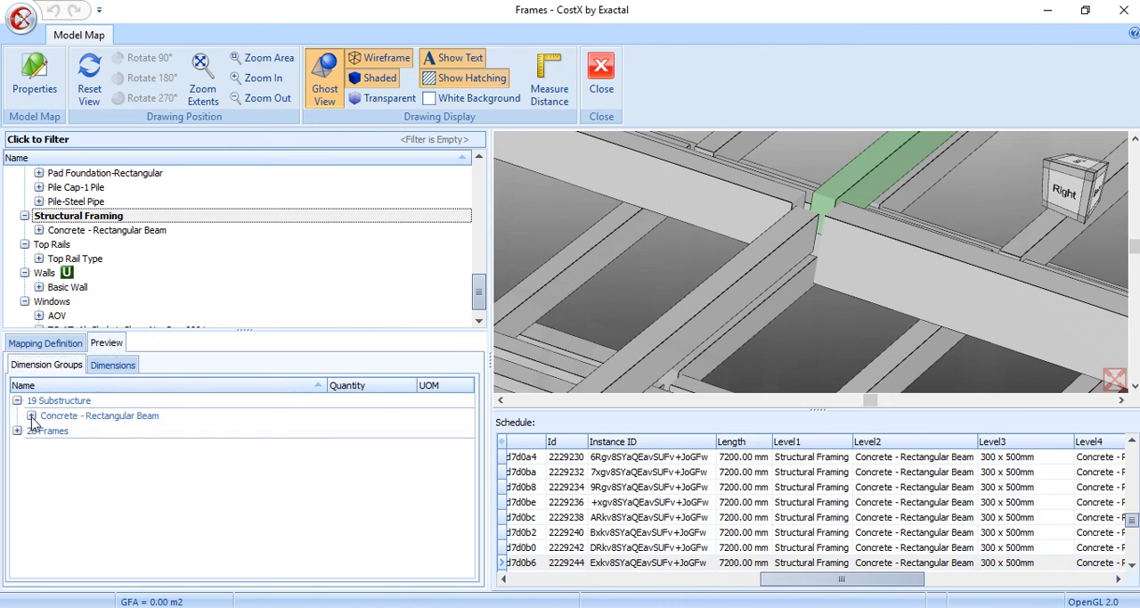
click(31, 415)
click(17, 476)
click(31, 491)
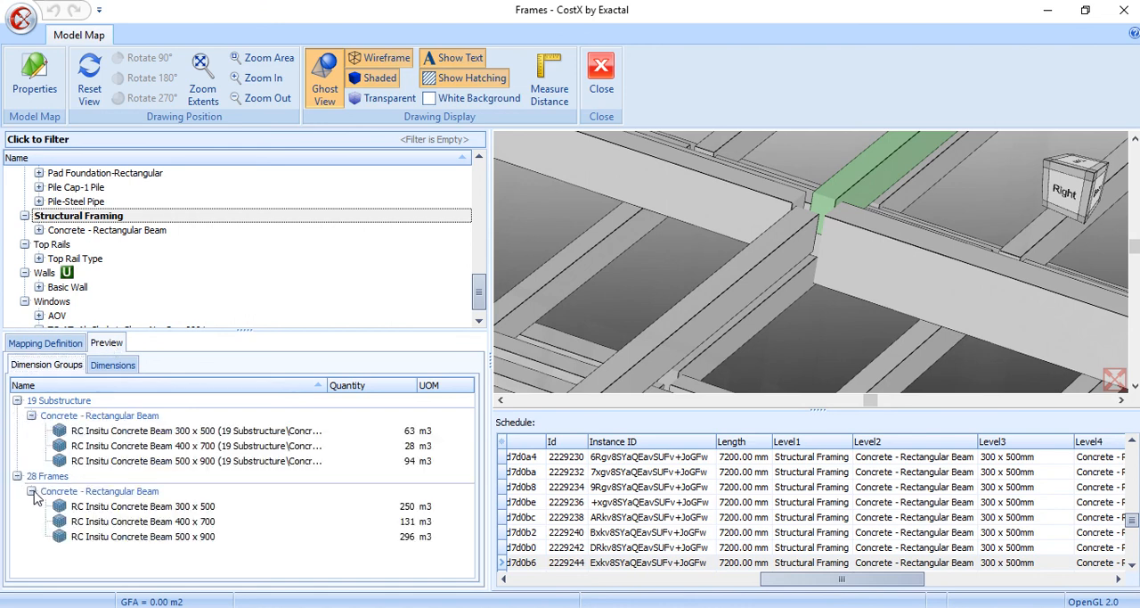